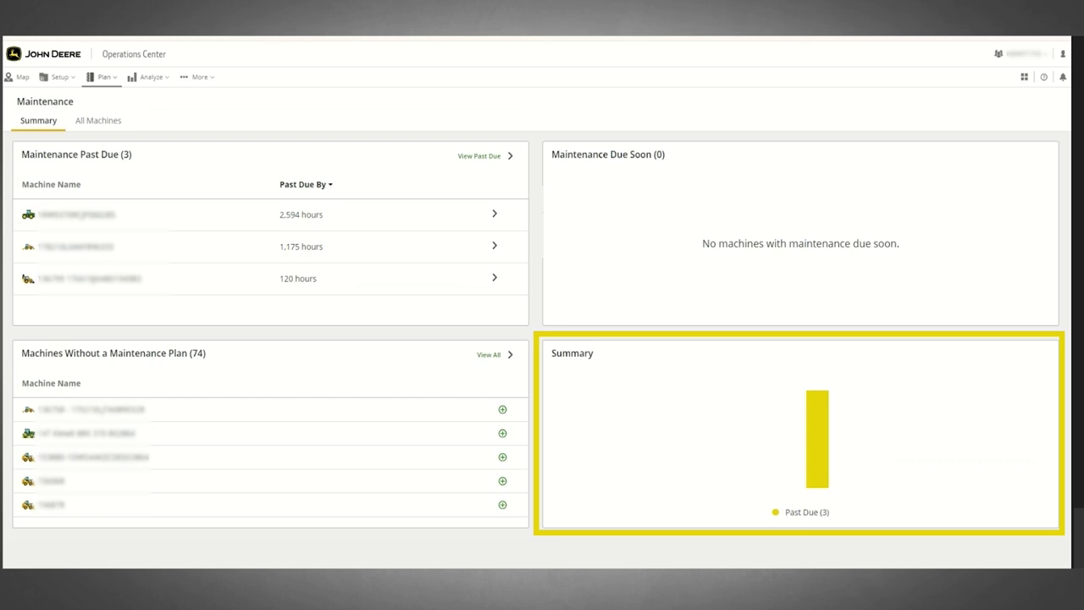
- Open the list of all machines and look through their upcoming service, plans and engine hours
left_click(114, 125)
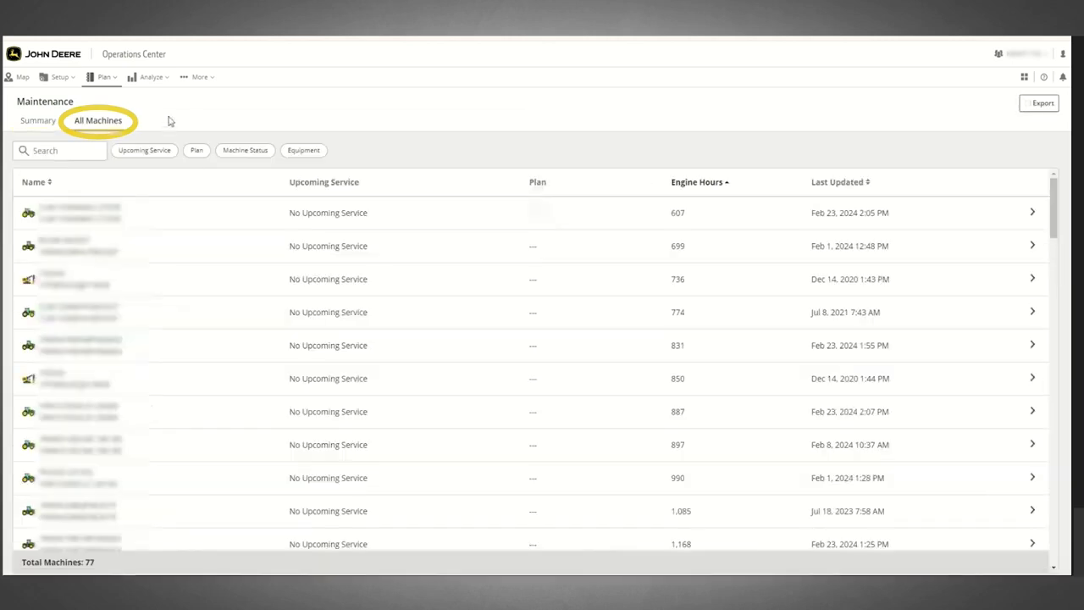
scroll(230, 309, "down", 15)
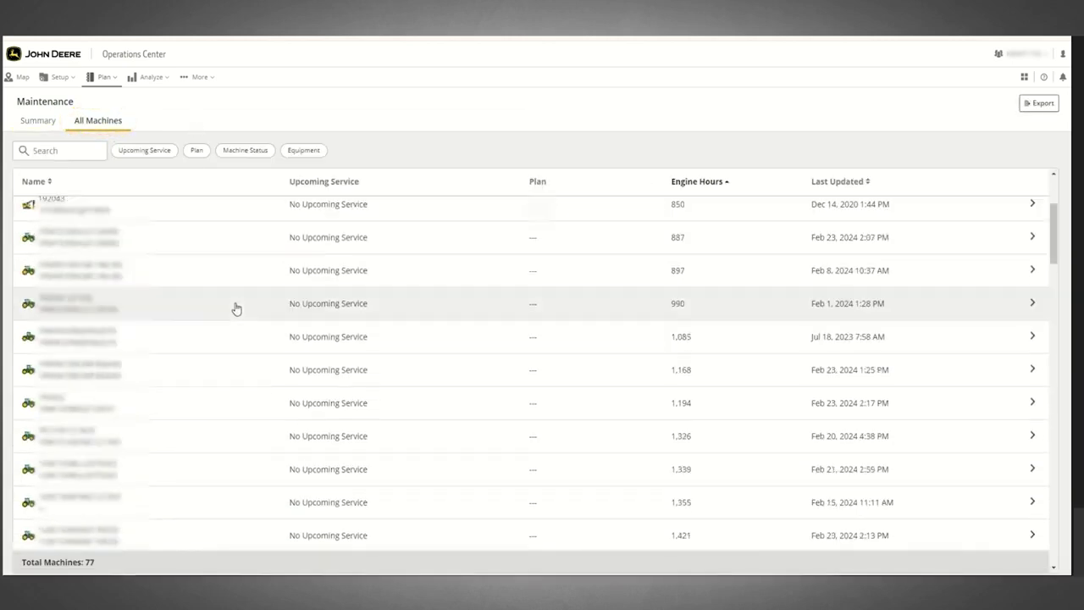
scroll(284, 311, "down", 10)
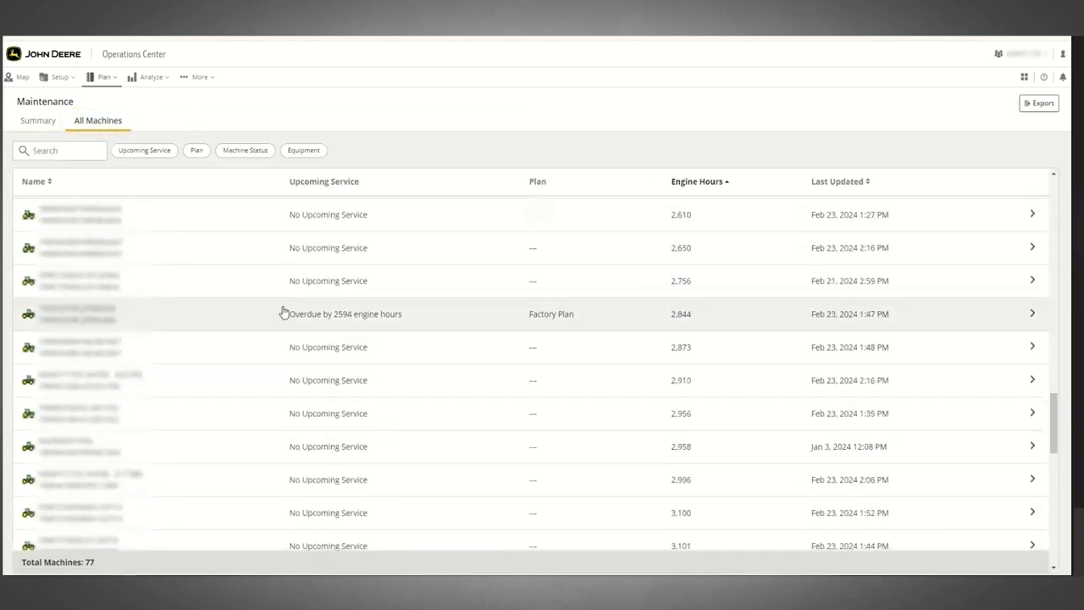
scroll(288, 313, "up", 1)
scroll(288, 313, "up", 1)
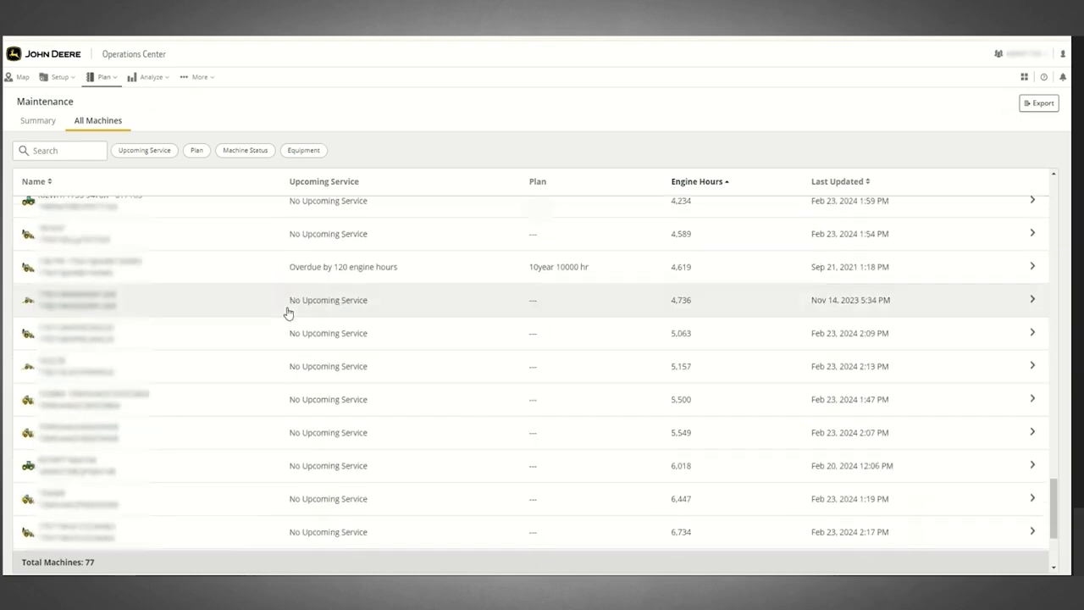
scroll(288, 313, "up", 3)
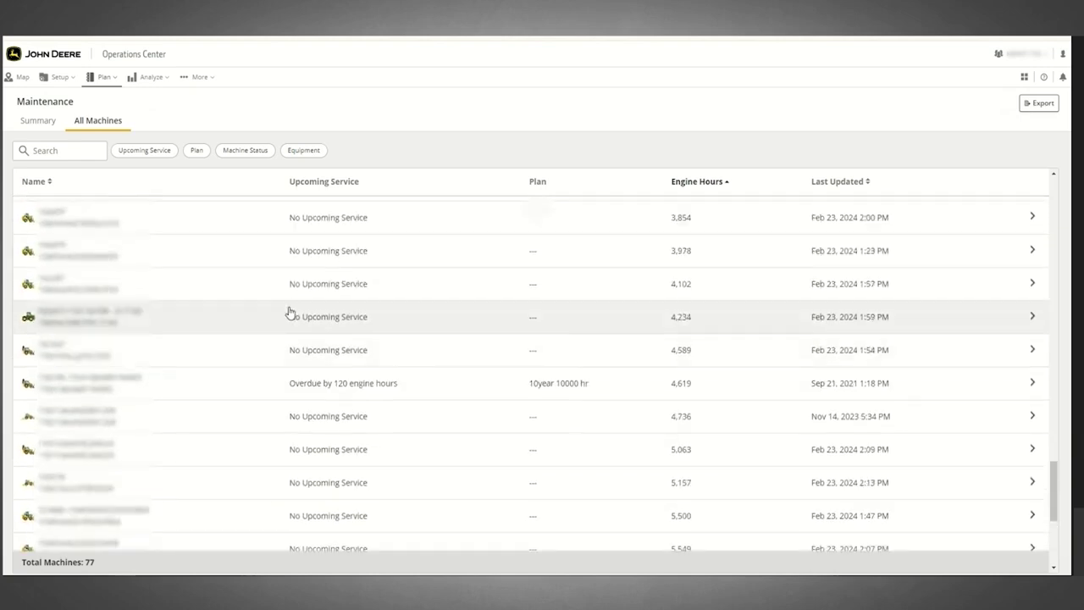
- Search the machine list for "156" and clear the search
left_click(89, 148)
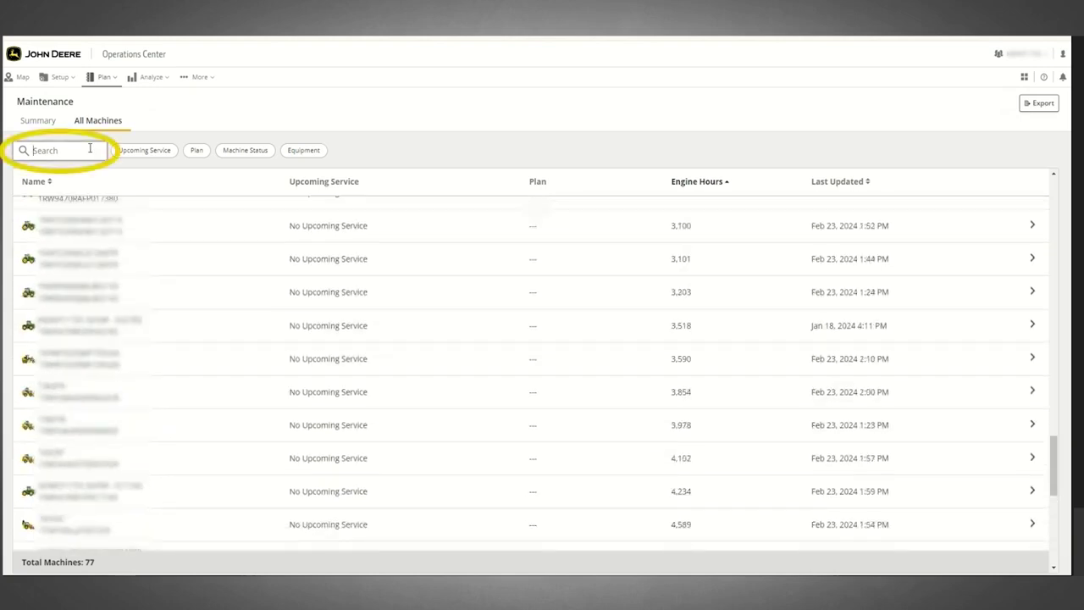
type("156")
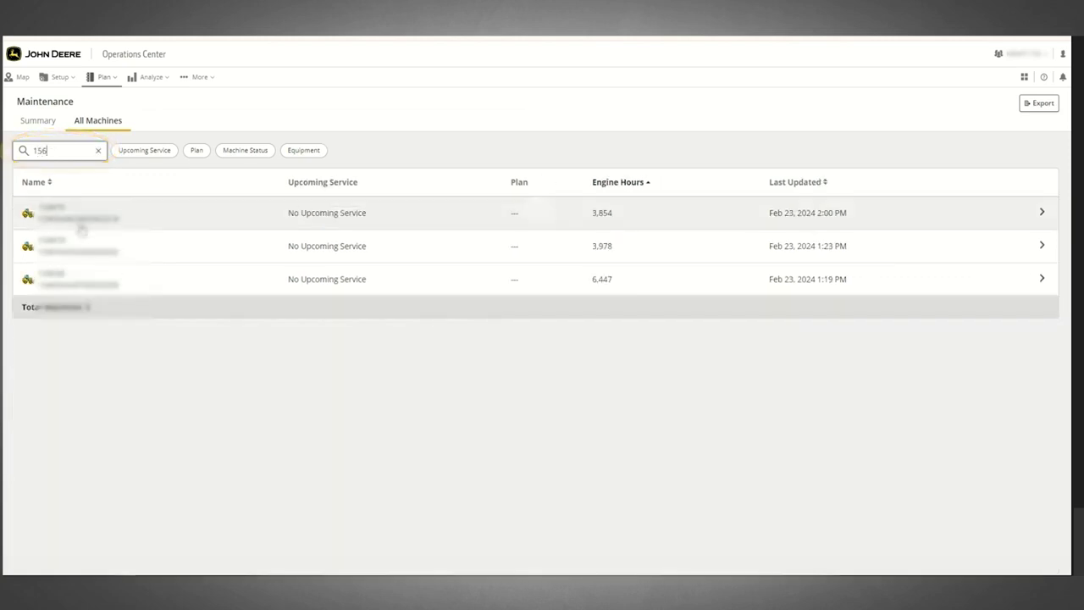
left_click(98, 152)
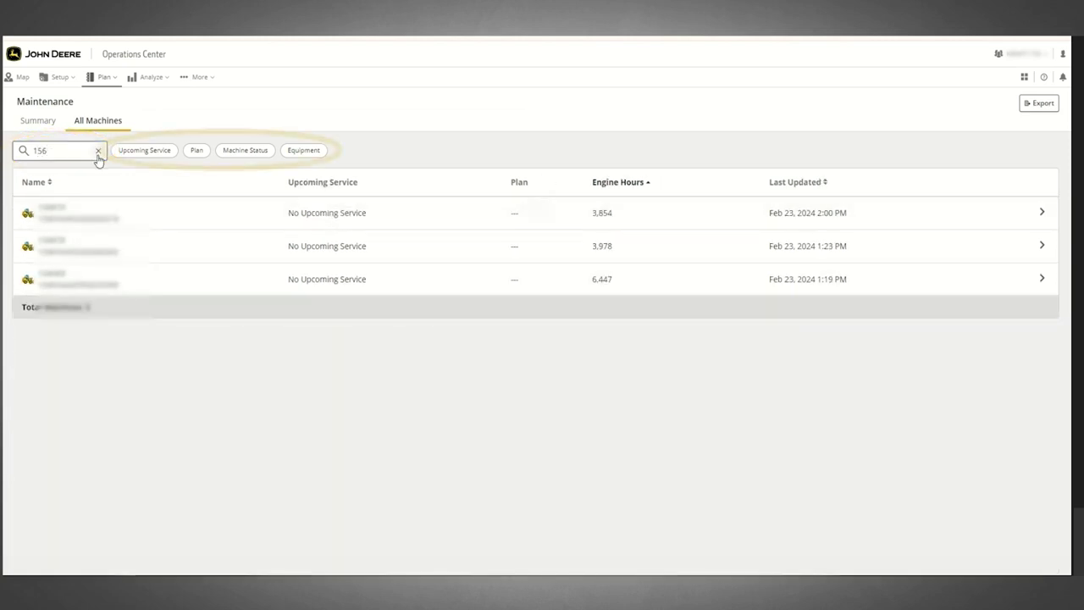
- Examine the filter choices for Upcoming Service, Plan, Machine Status and Equipment without applying any
left_click(158, 154)
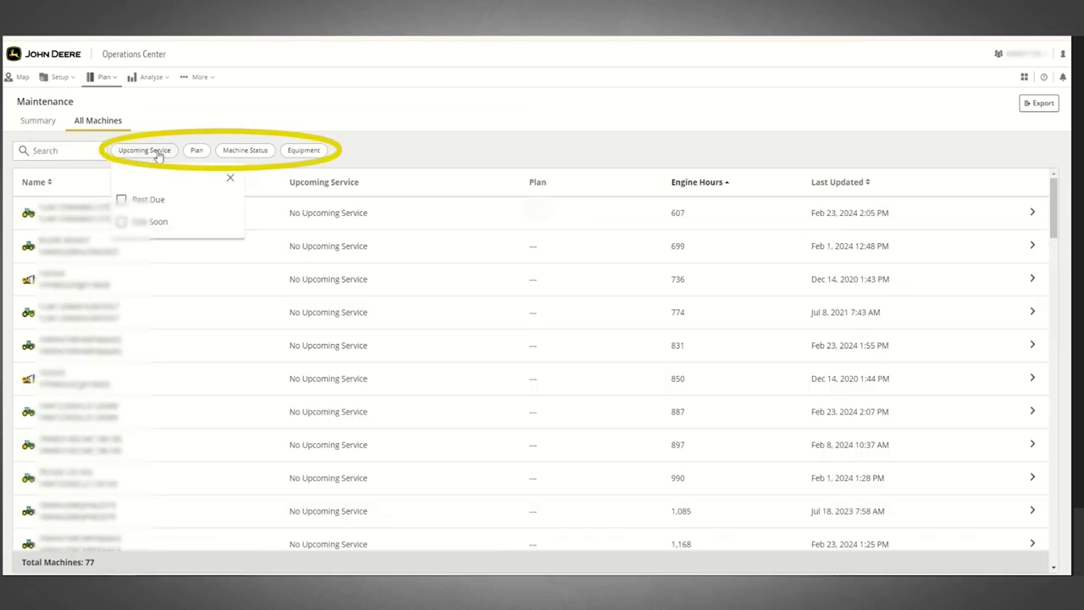
left_click(230, 174)
left_click(200, 154)
scroll(255, 263, "down", 1)
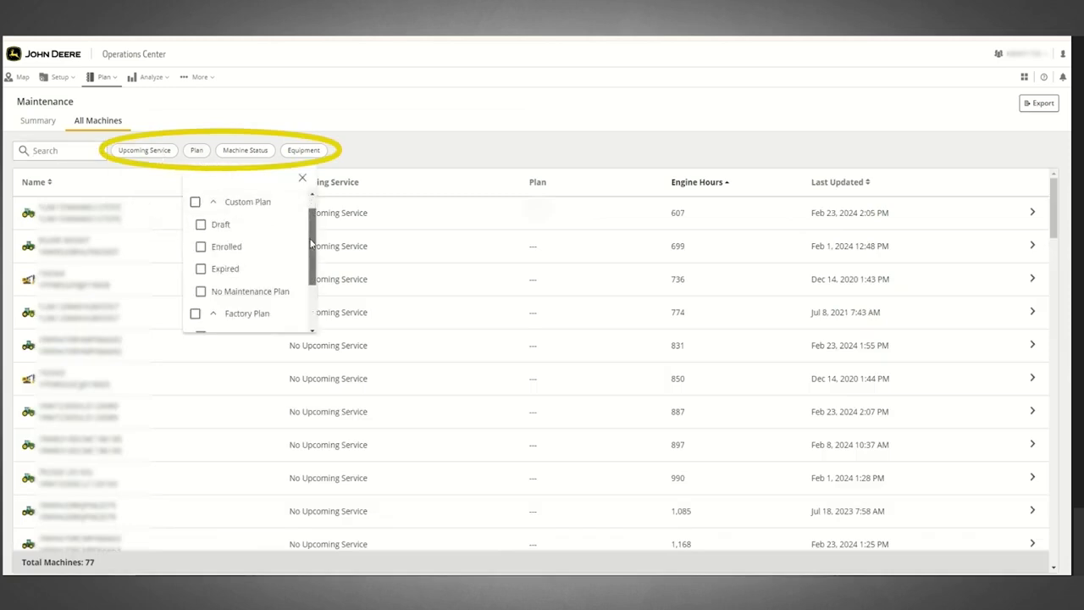
scroll(254, 262, "up", 1)
left_click(302, 178)
left_click(257, 153)
left_click(335, 177)
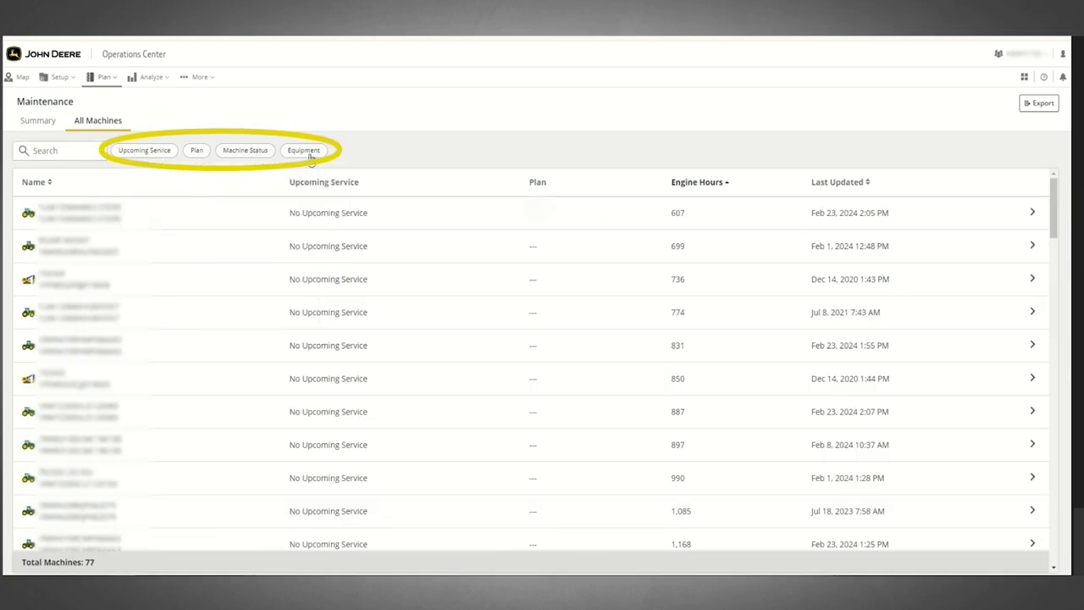
left_click(304, 150)
left_click_drag(409, 236, 409, 255)
left_click(399, 177)
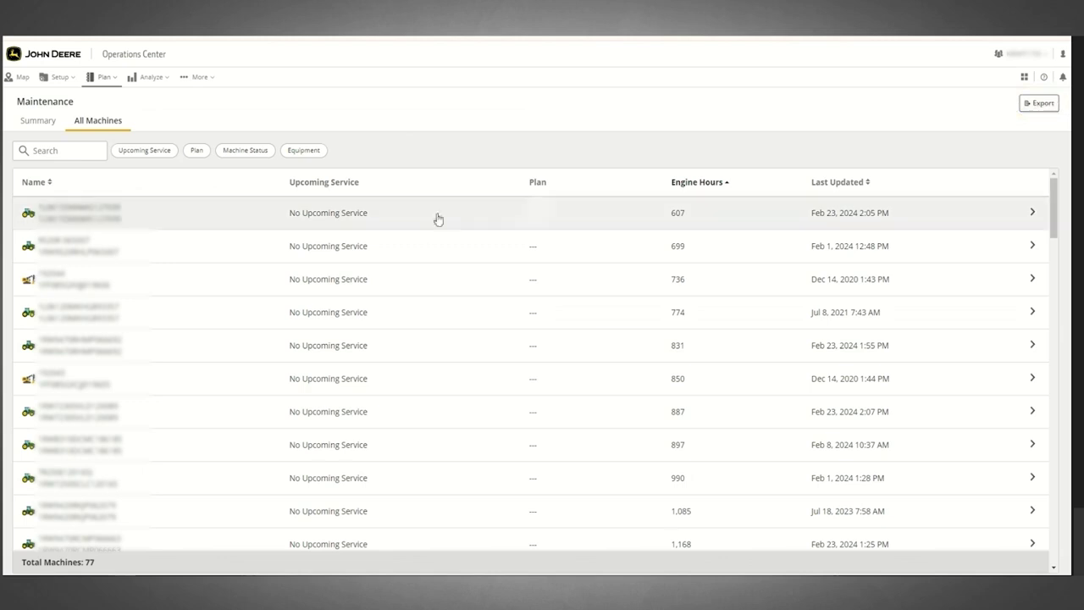
- Open the machine overdue by 1175 engine hours and review its "At 500 Engine Hours" interval in the expanded view
scroll(437, 220, "down", 8)
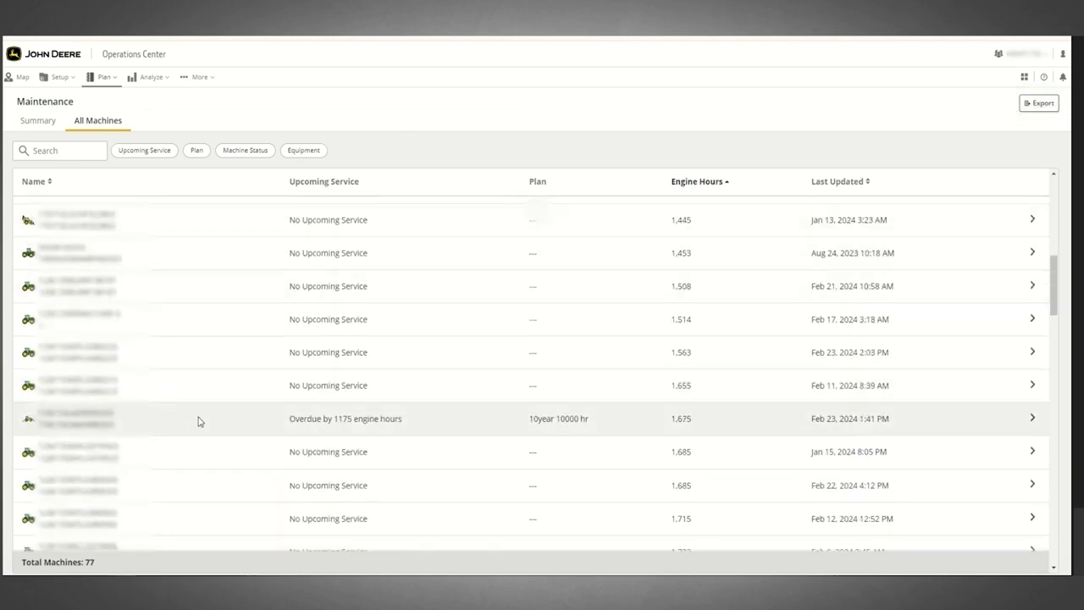
left_click(197, 424)
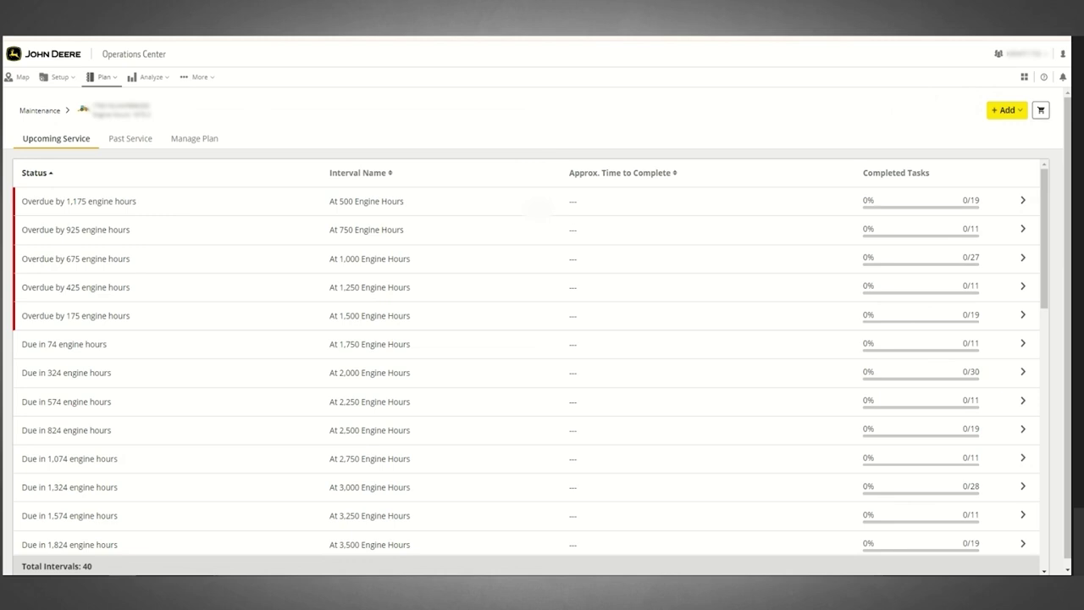
left_click(155, 205)
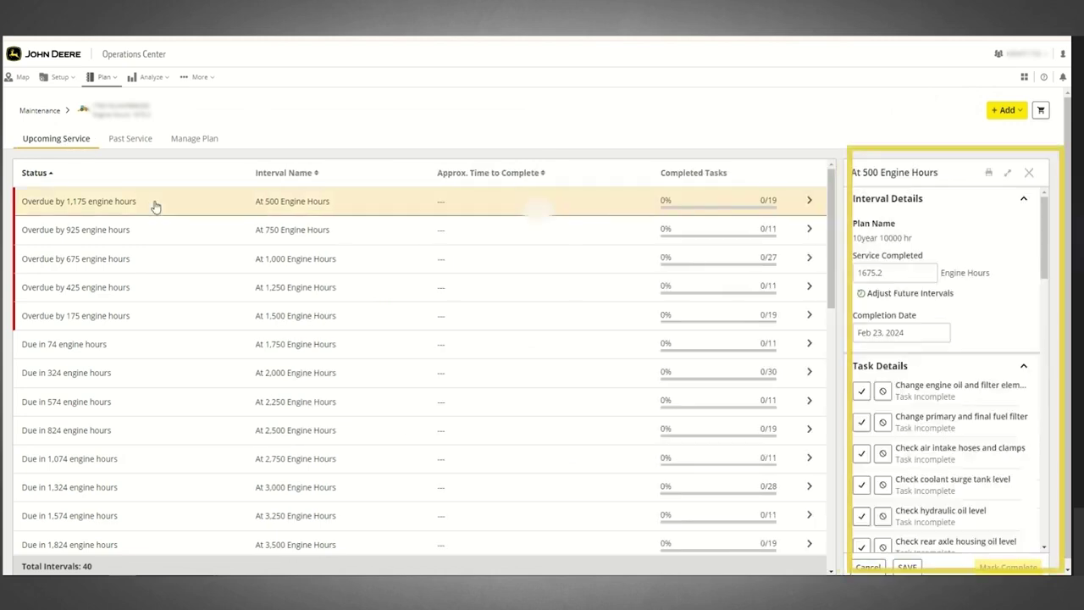
left_click(1007, 175)
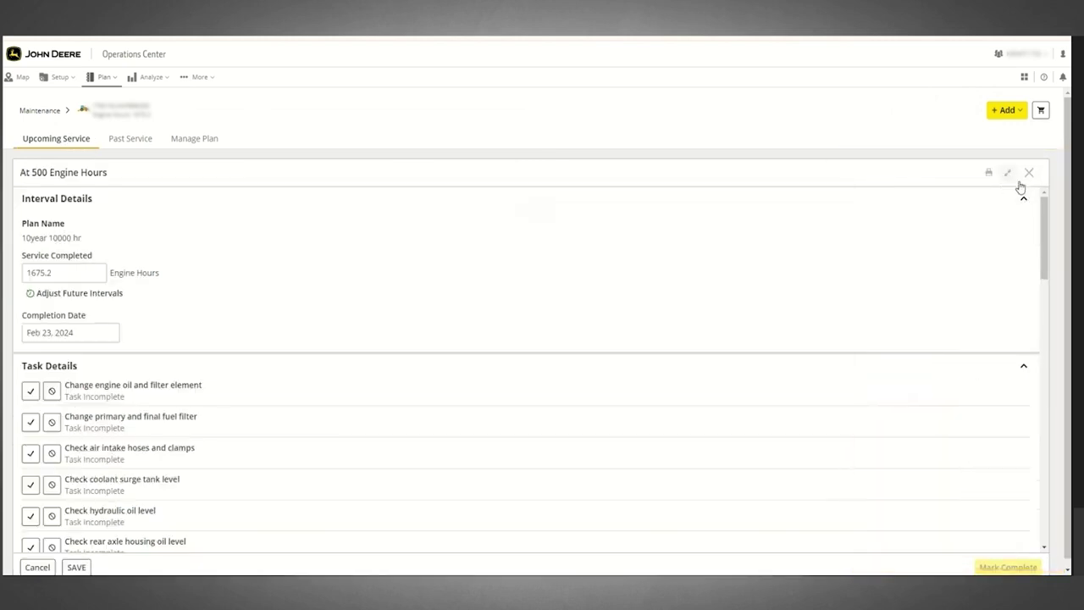
left_click_drag(1045, 224, 1016, 499)
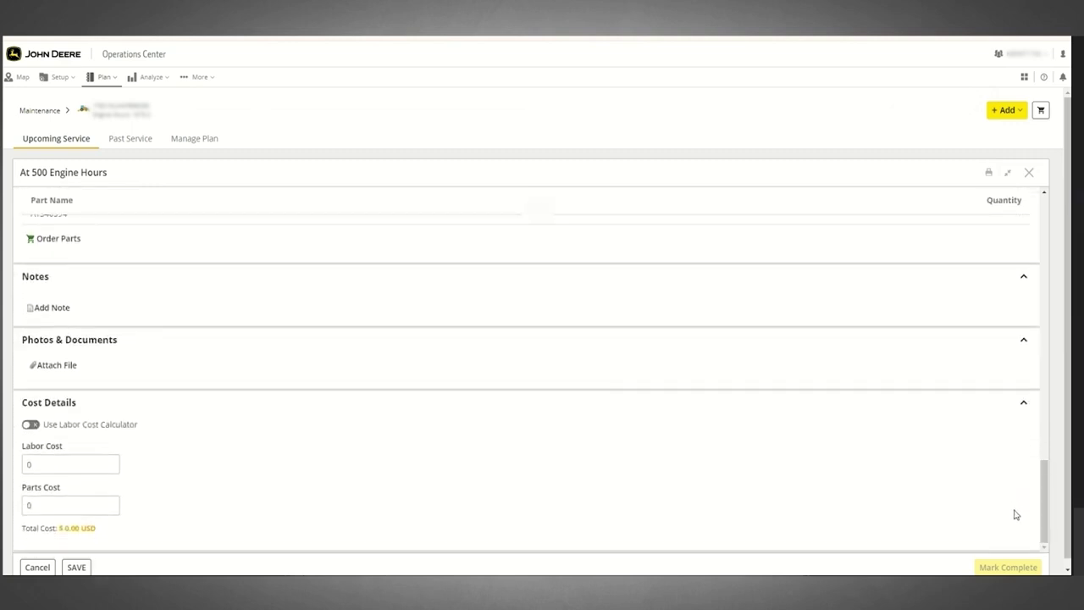
left_click_drag(1041, 534, 1021, 292)
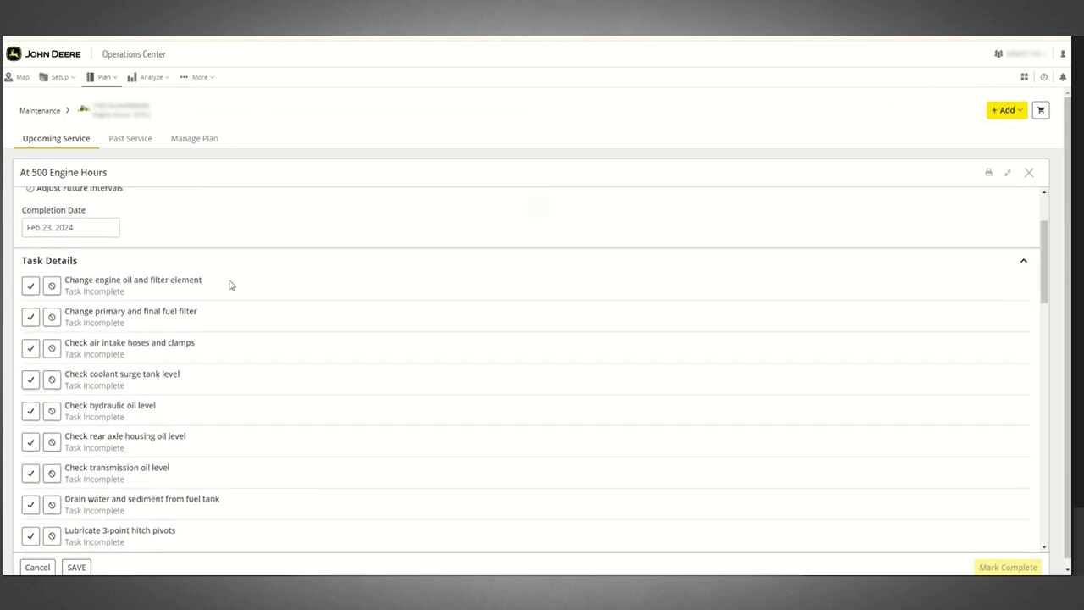
- Mark "Change engine oil and filter element" as complete, revert it to incomplete, and look through the remaining tasks
left_click(31, 288)
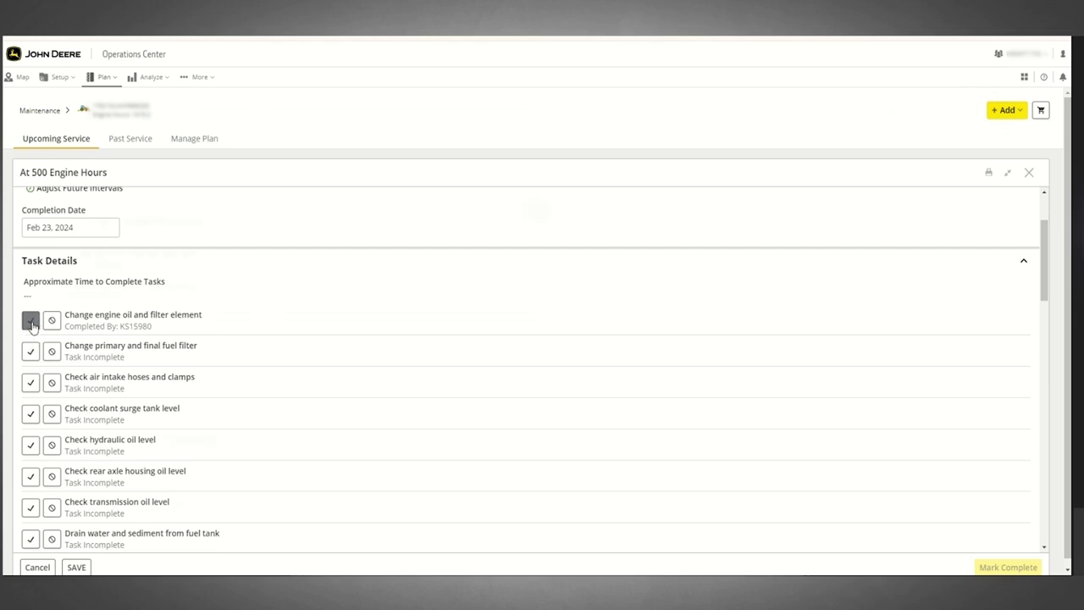
left_click(31, 322)
scroll(43, 339, "down", 2)
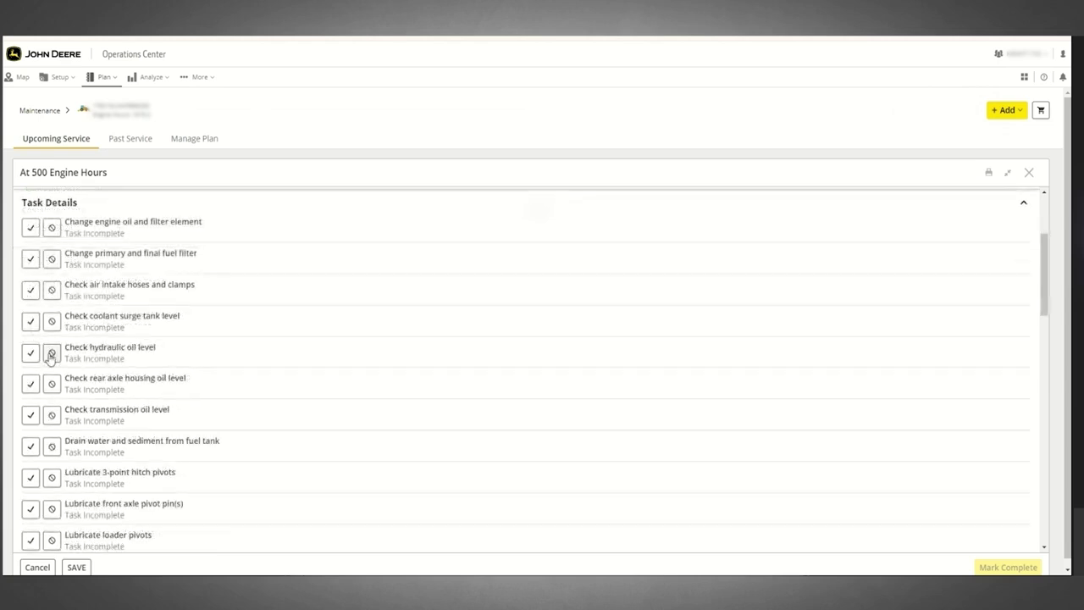
scroll(50, 355, "down", 10)
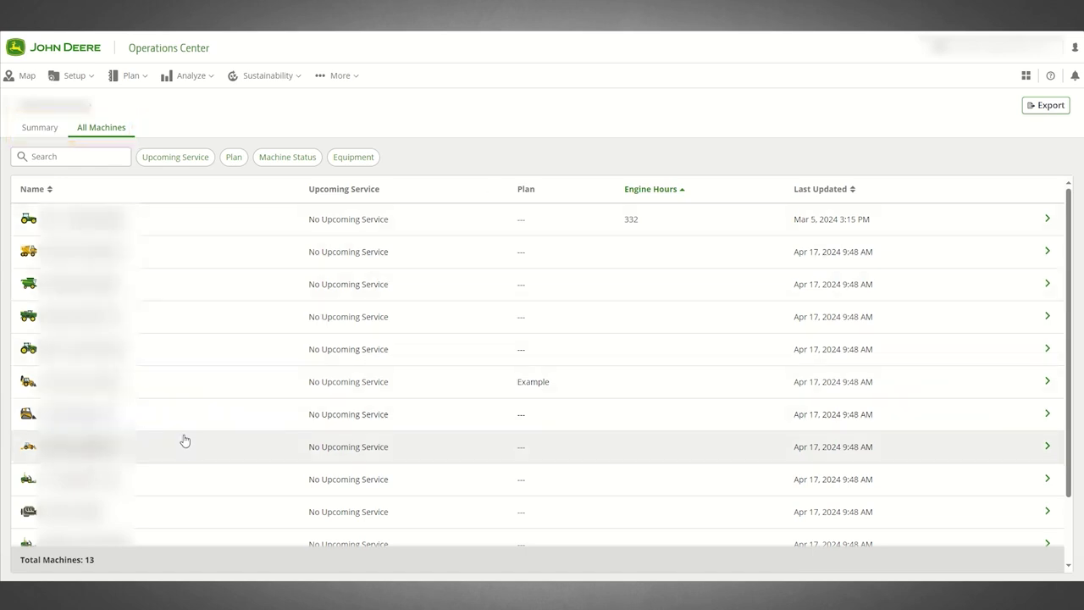
- Start a factory maintenance plan for the eighth machine in the list, choose Option 1 and continue to the plan details
left_click(181, 450)
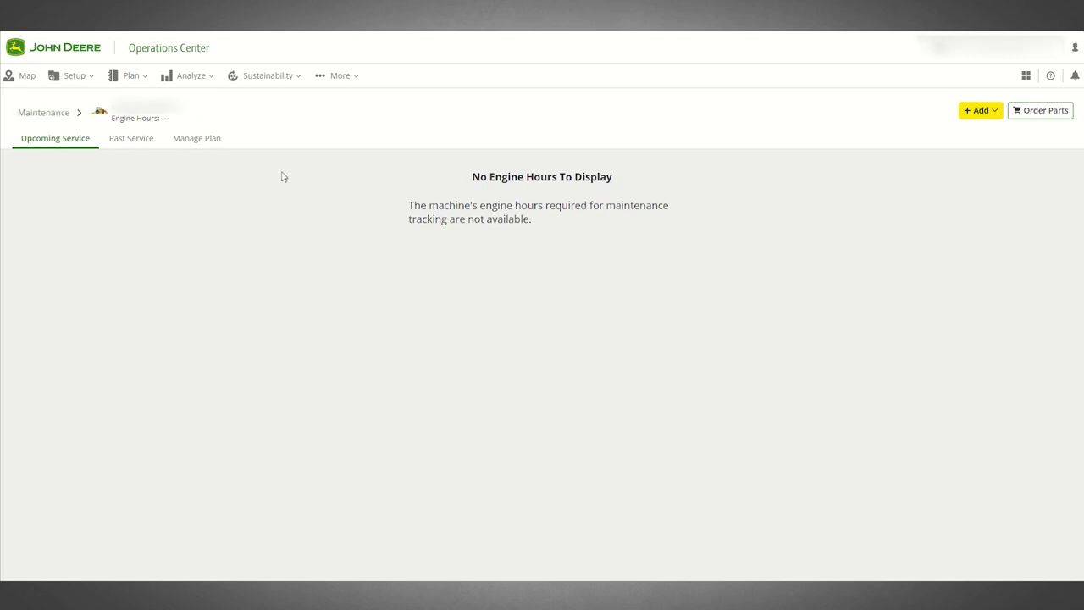
left_click(205, 146)
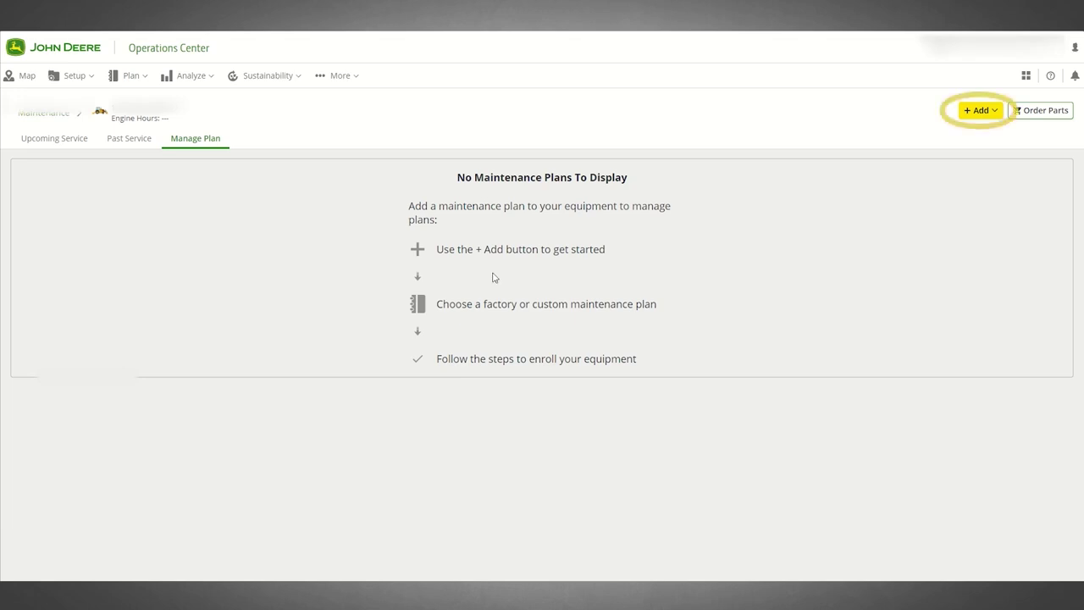
left_click(980, 112)
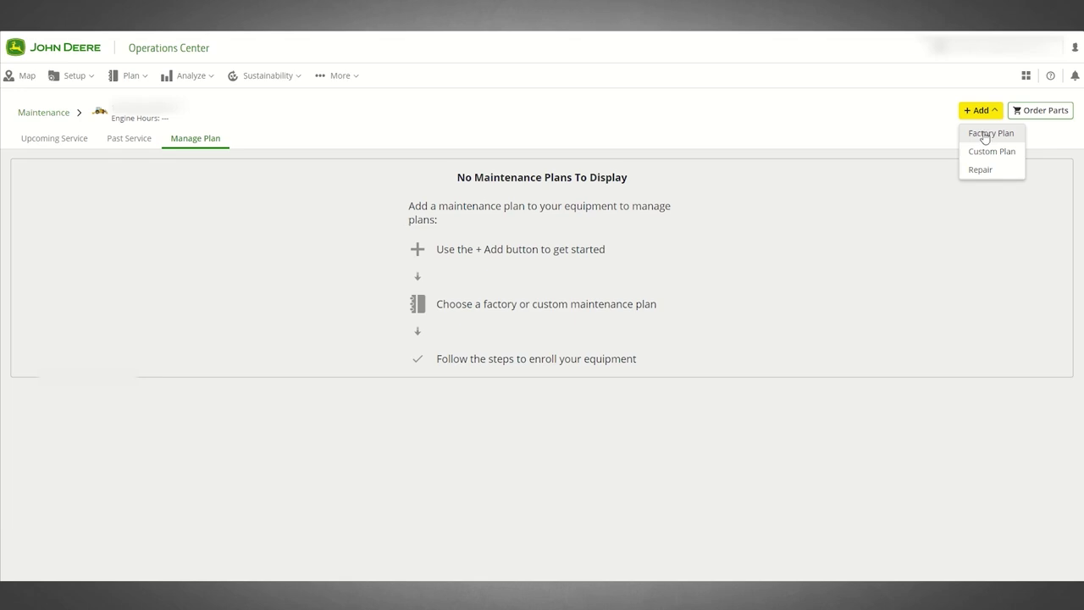
left_click(986, 135)
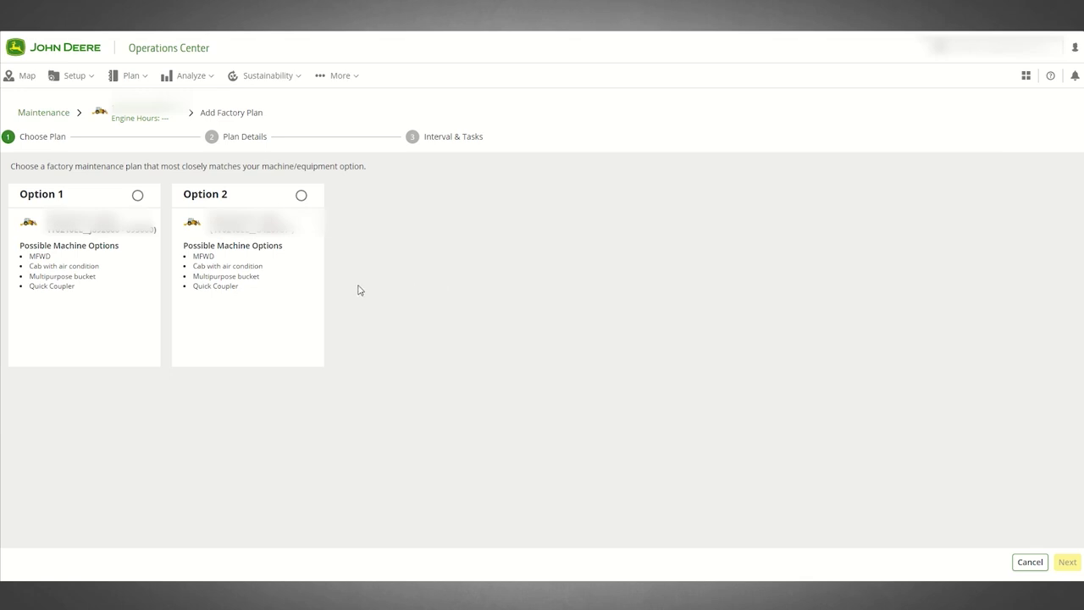
left_click(138, 195)
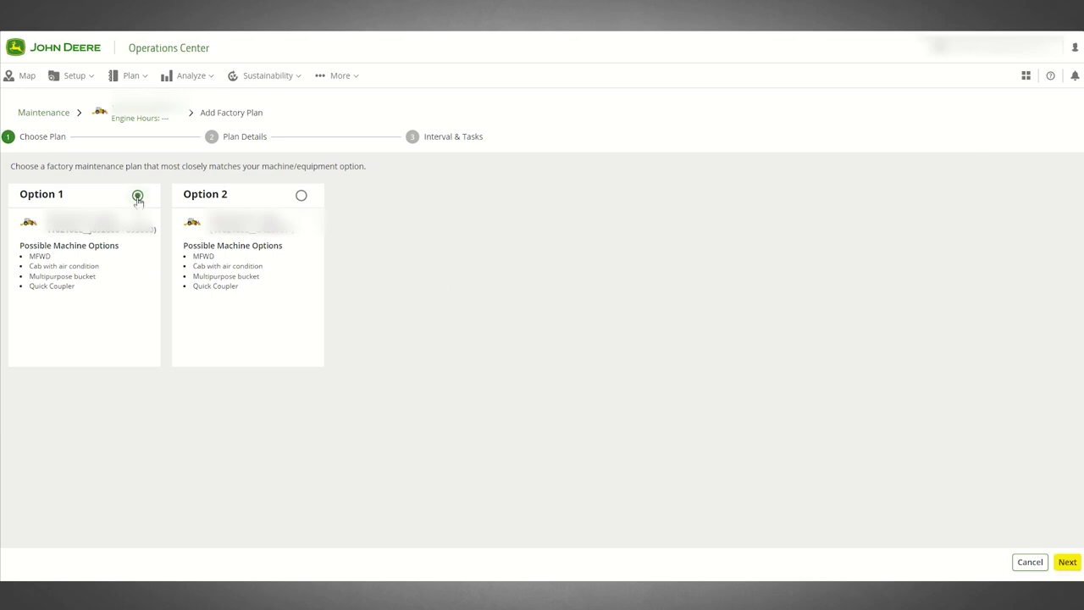
left_click(1067, 562)
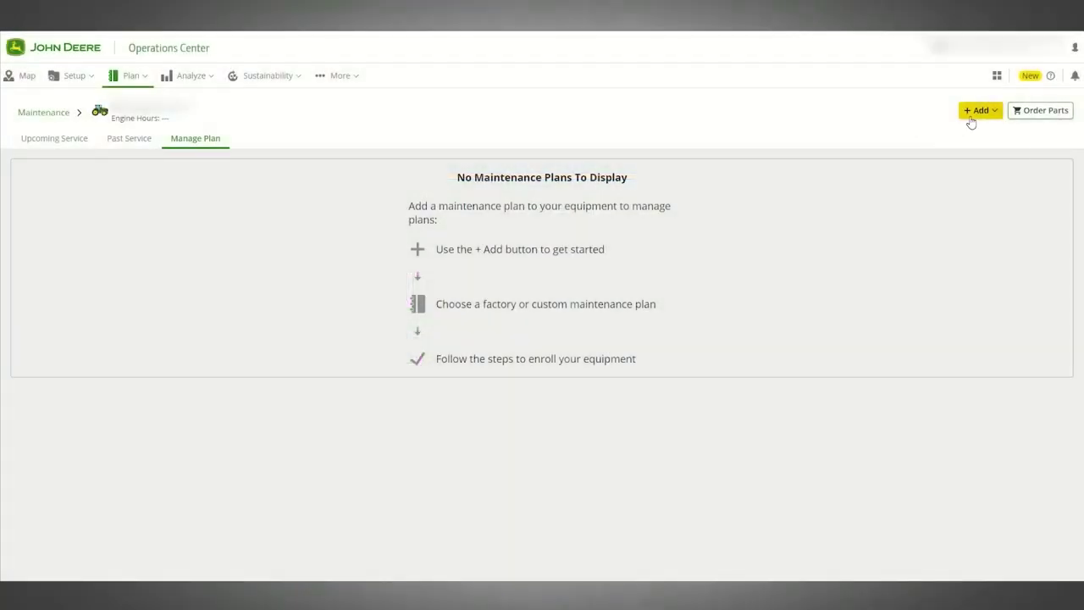
- Start a custom maintenance plan for the tractor and show the available help resources
left_click(974, 114)
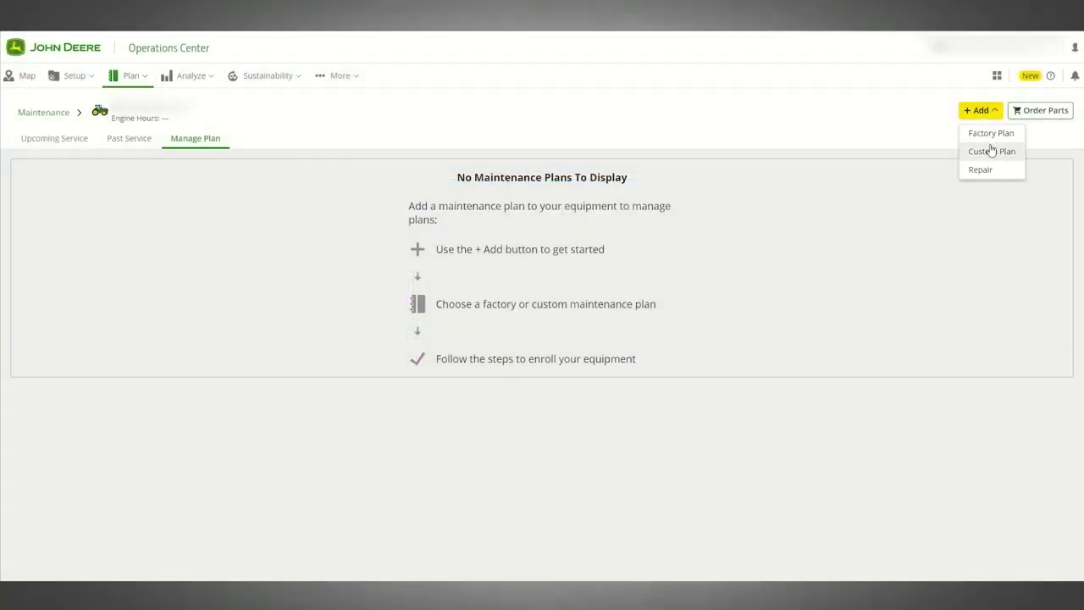
left_click(992, 153)
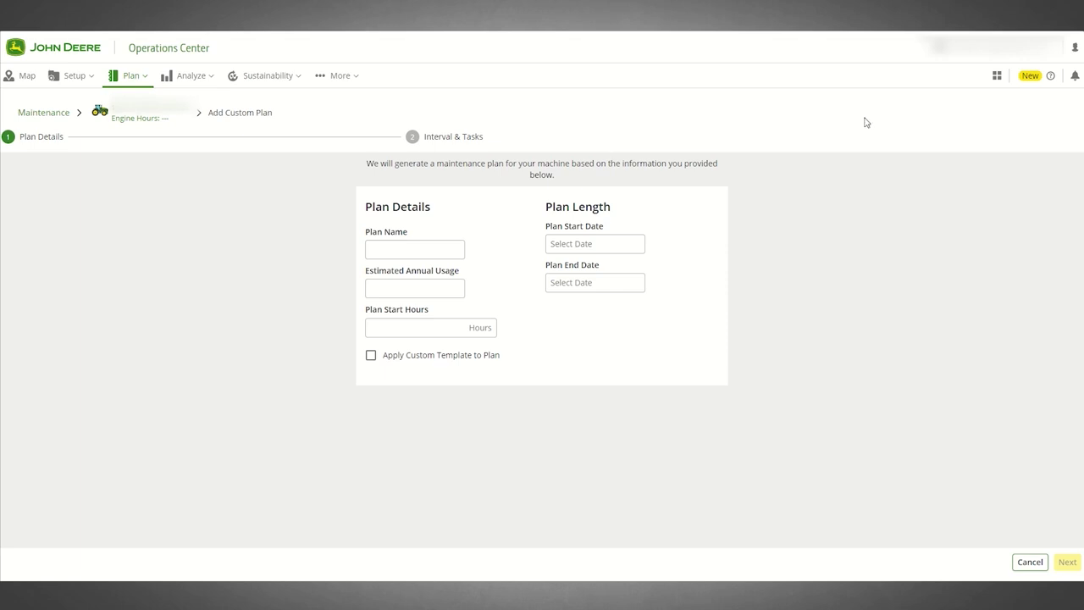
left_click(1050, 82)
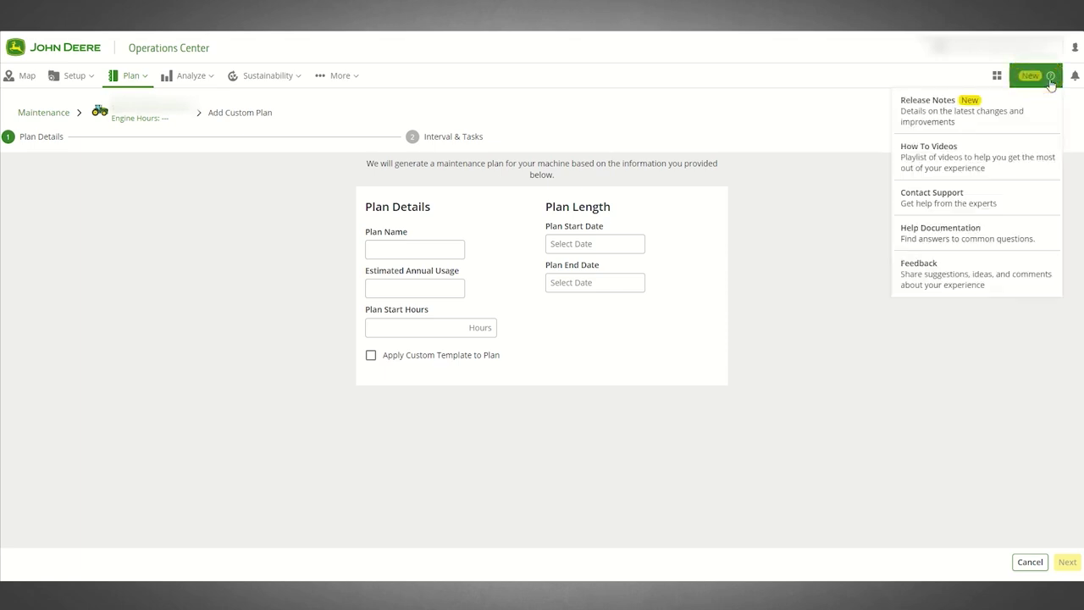
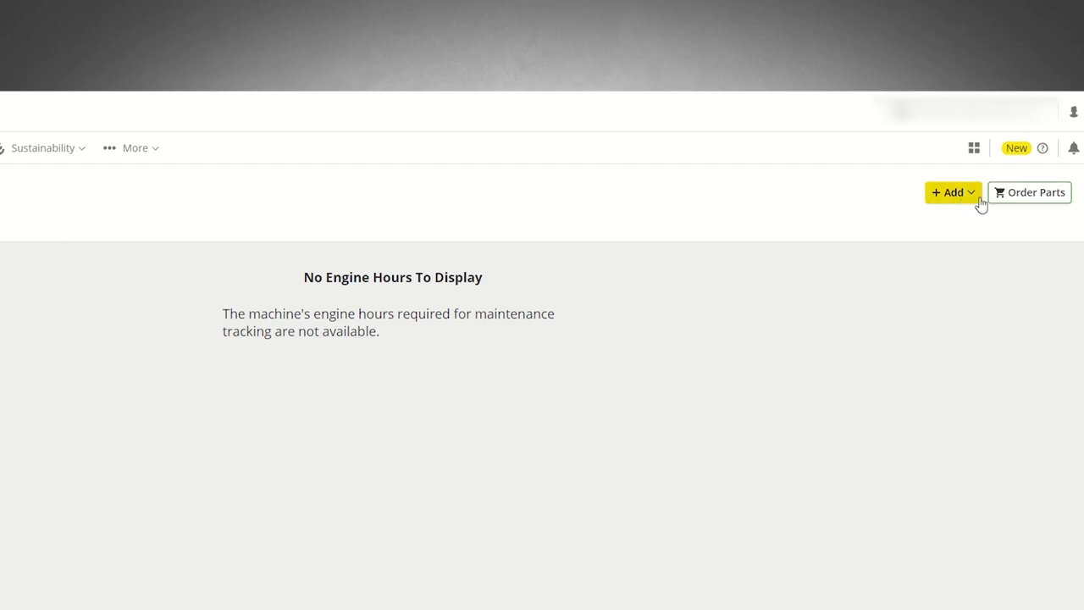
- Start a factory maintenance plan for the tractor, choose Option 1 with Front PTO and Front Loader, and continue to the plan details
left_click(975, 200)
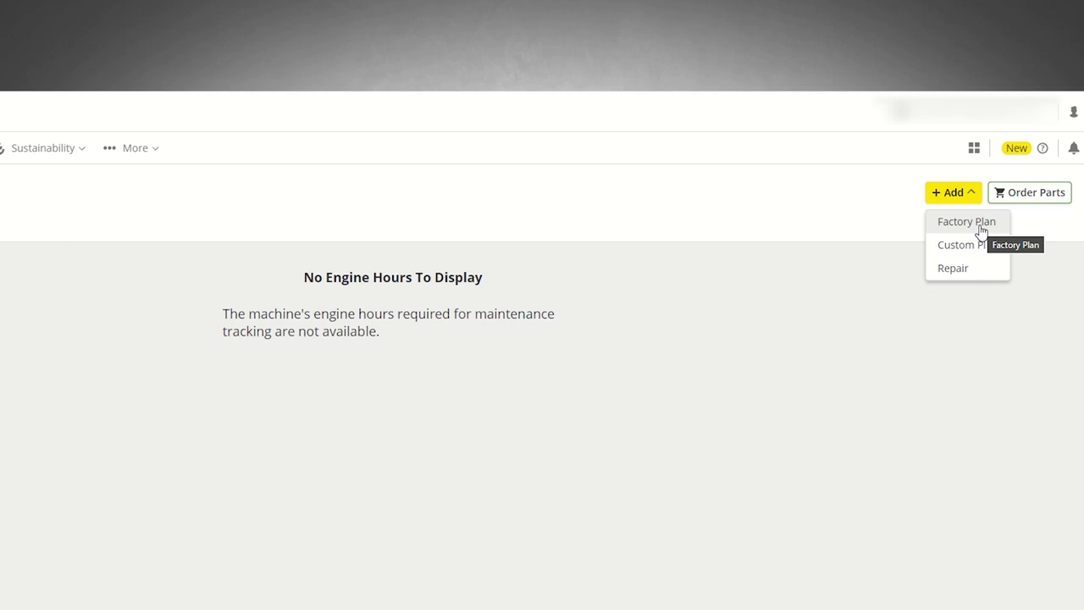
left_click(981, 230)
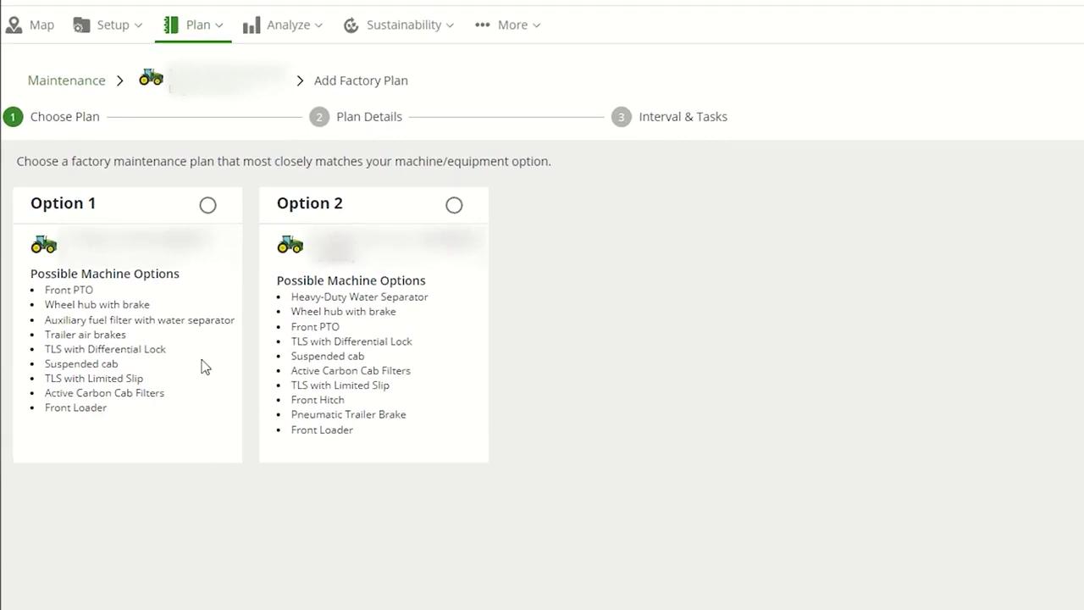
left_click(207, 206)
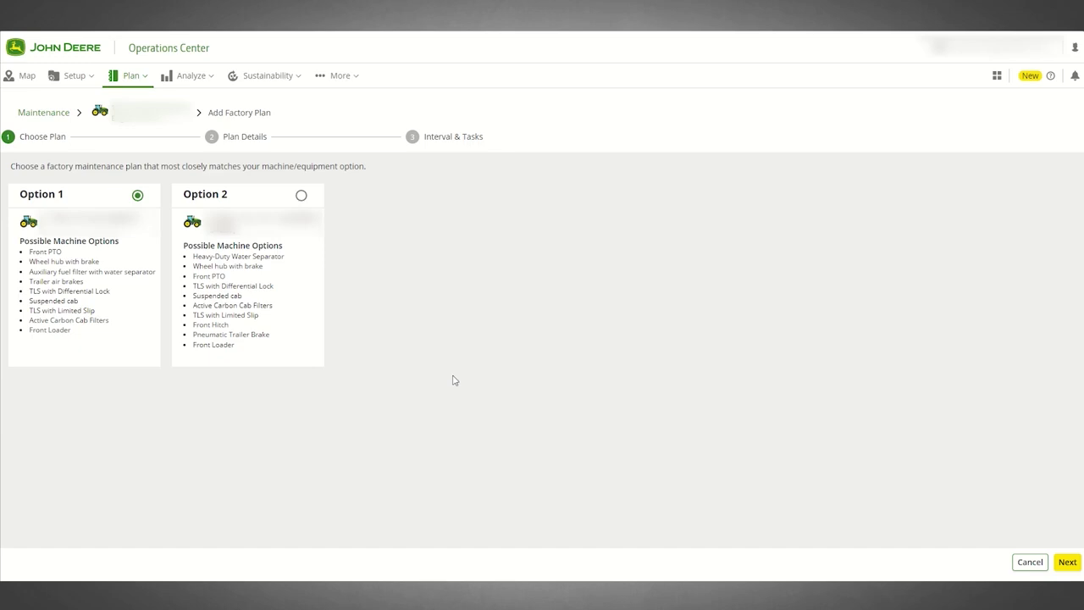
left_click(1066, 561)
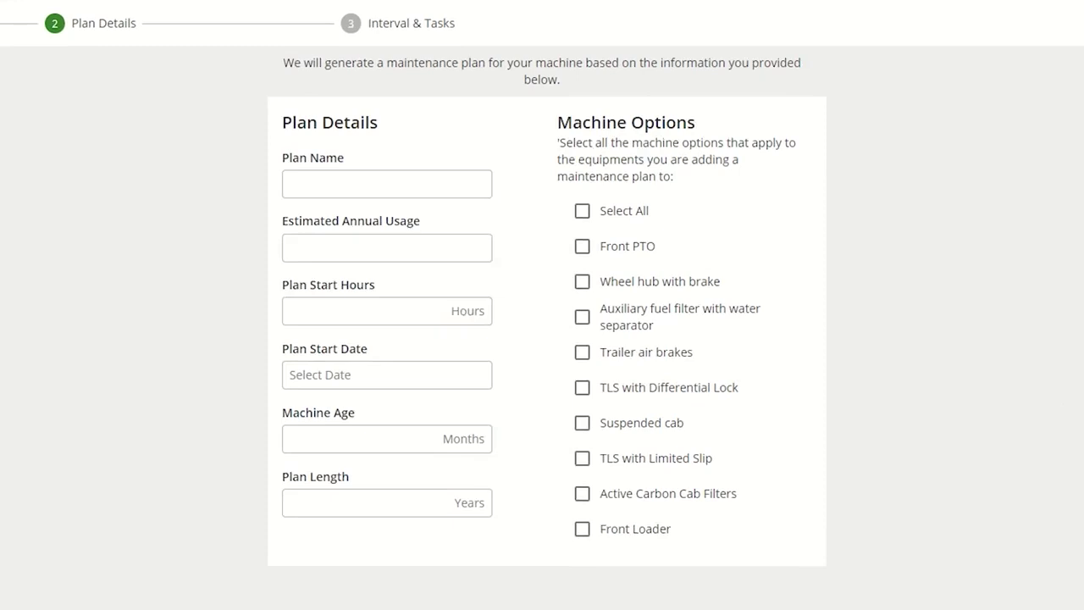
- Name the factory plan Example, with estimated annual usage of 2000, plan start hours of 1 and a start date of Feb 23, 2024
left_click(379, 173)
type("Example")
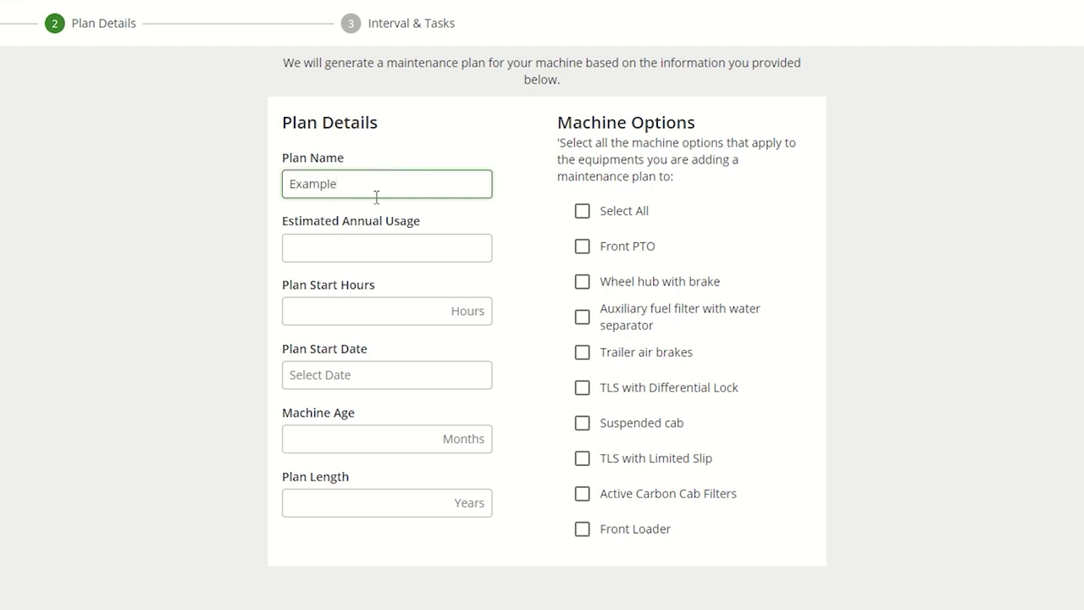
left_click(370, 247)
type("2000")
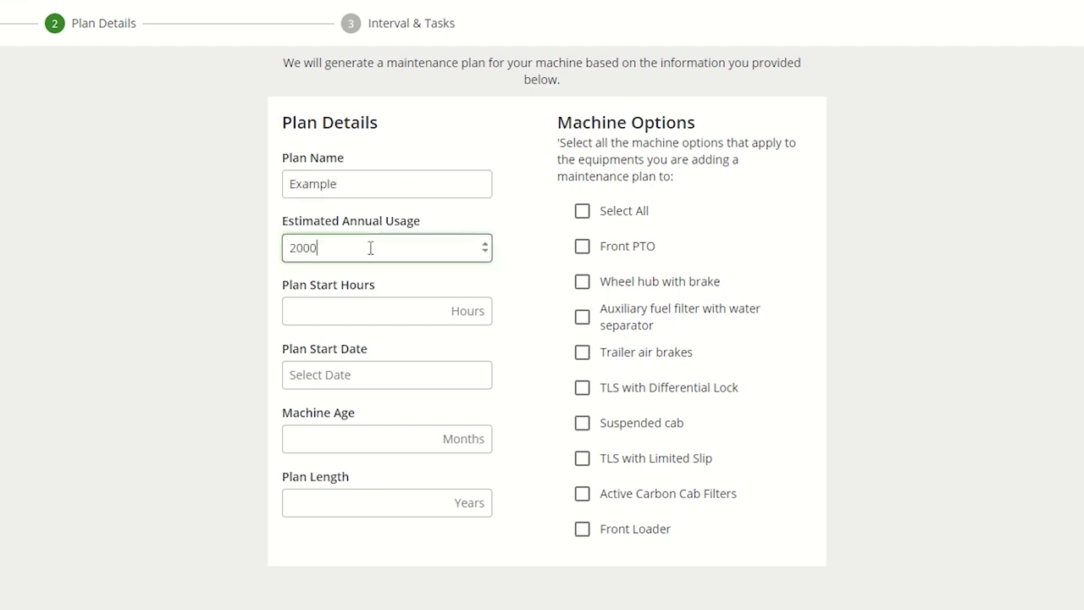
left_click(361, 310)
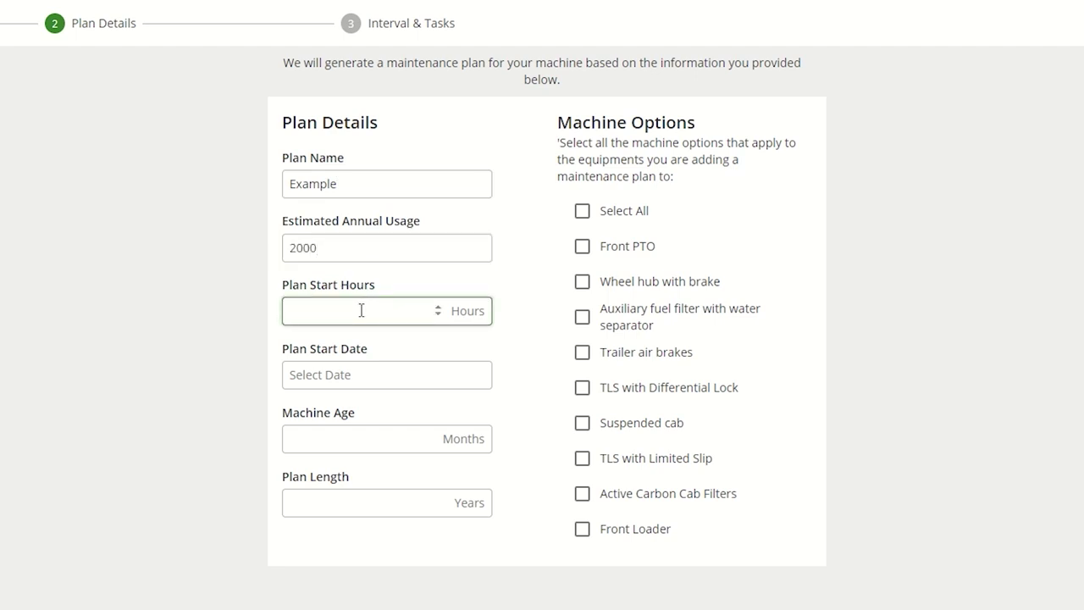
type("1")
left_click(360, 369)
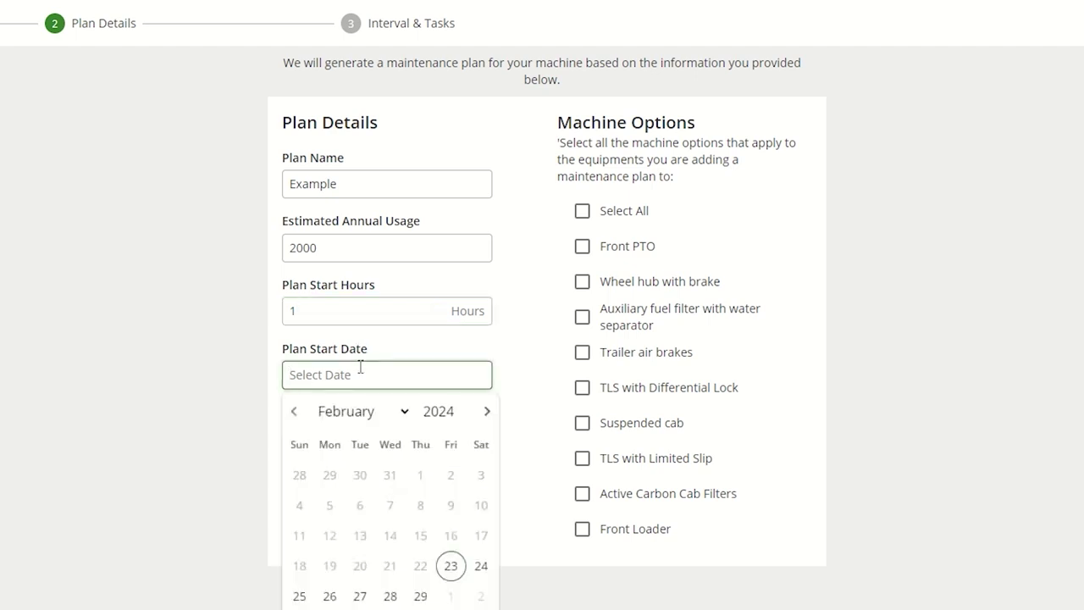
left_click(450, 566)
- Set machine age to 1 month and plan length to 5 years, include all machine options, and continue to the intervals and tasks
left_click(338, 441)
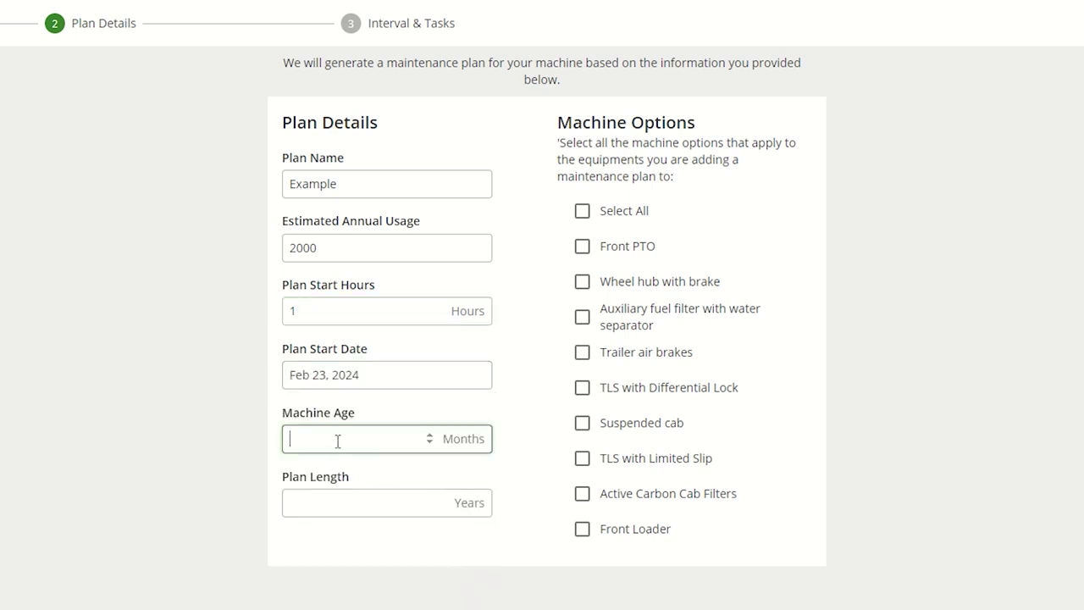
type("1")
left_click(364, 510)
type("5")
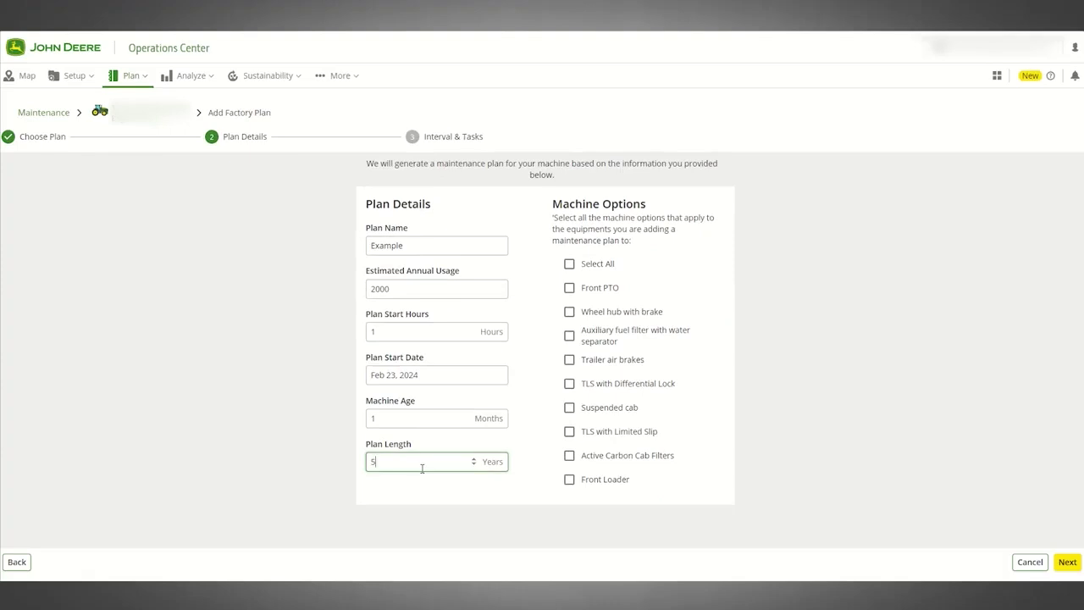
left_click(528, 416)
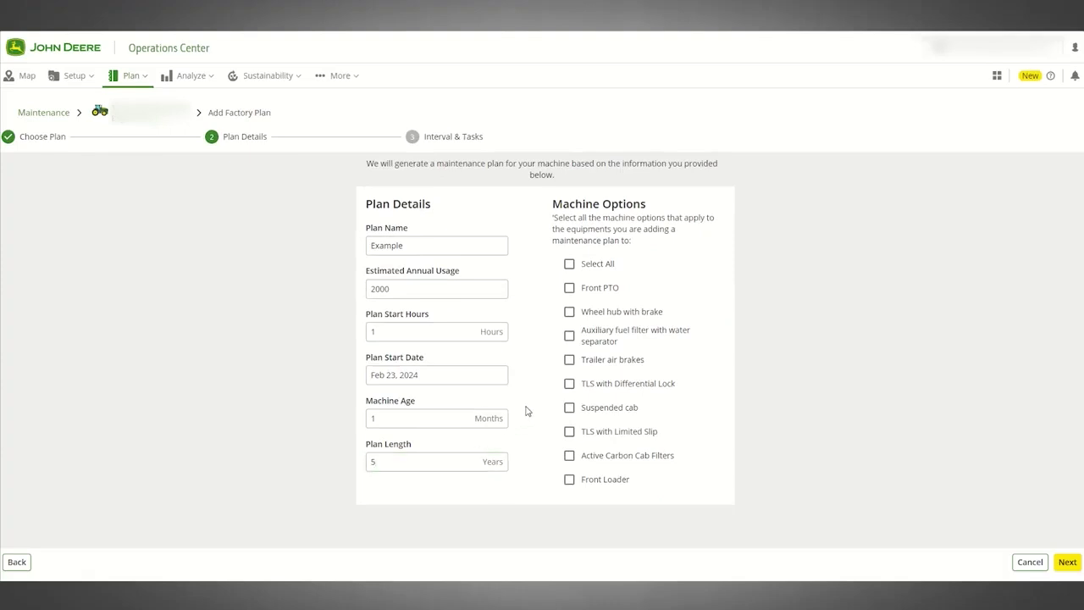
left_click(569, 264)
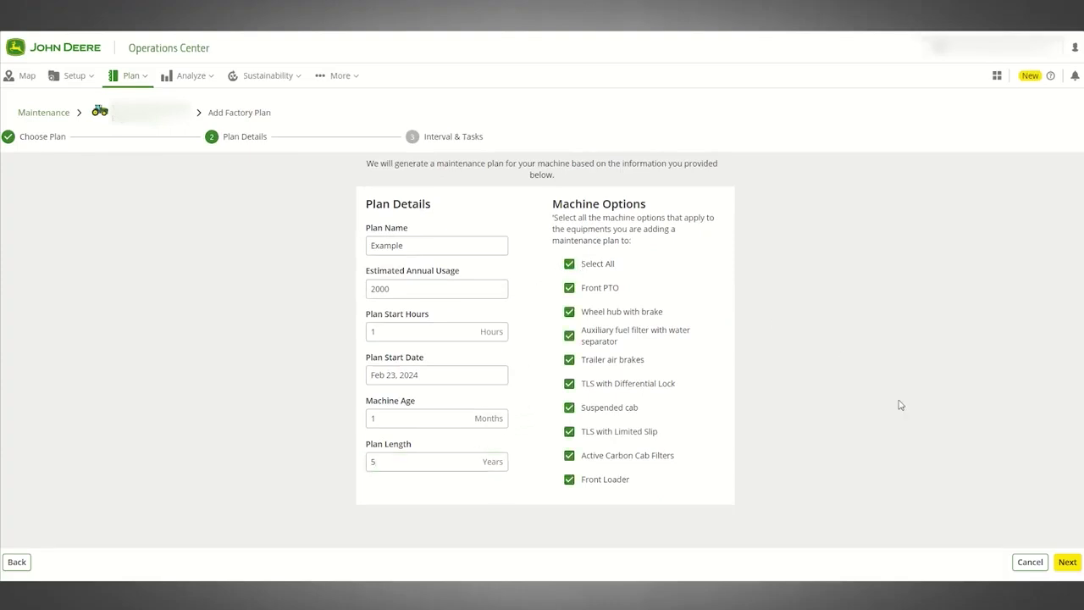
left_click(1061, 564)
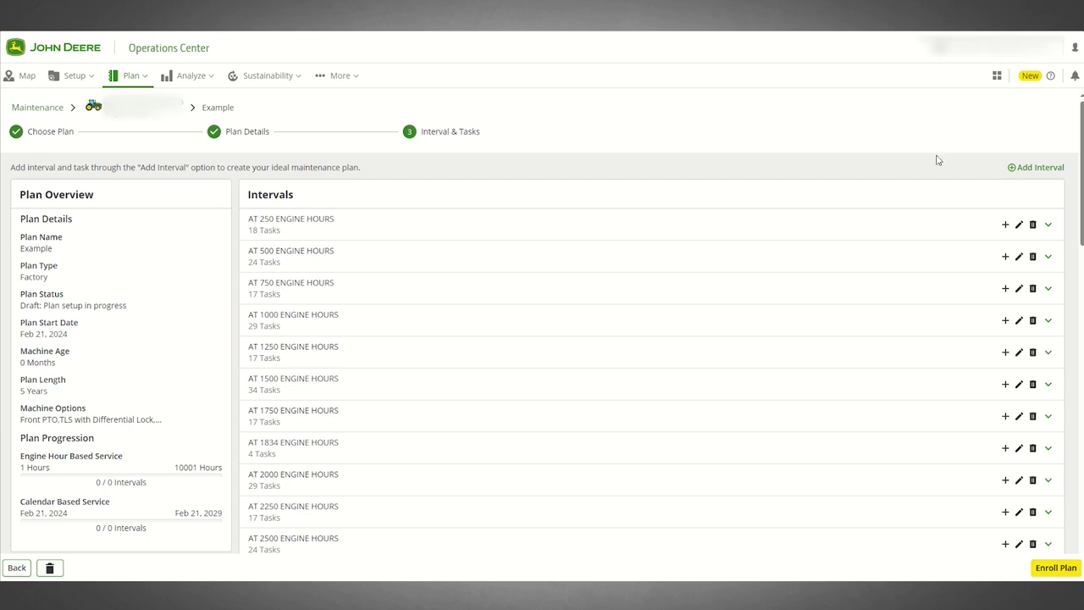
- Look at the form for adding an interval task, the 250 engine hours tasks, and the editing form for "Change front PTO oil"
left_click(1037, 167)
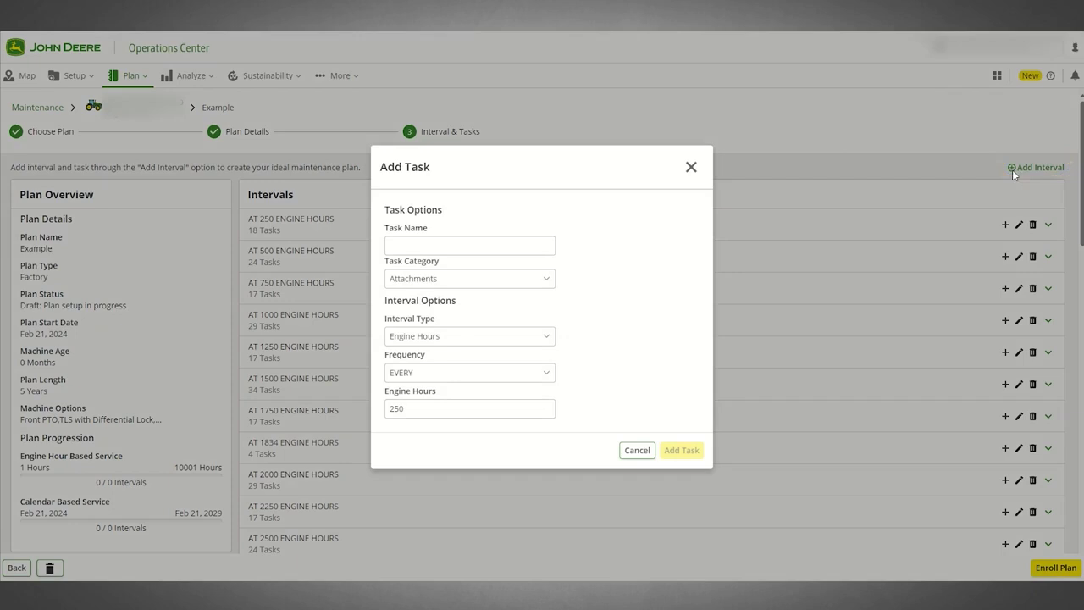
left_click(691, 168)
left_click(1050, 227)
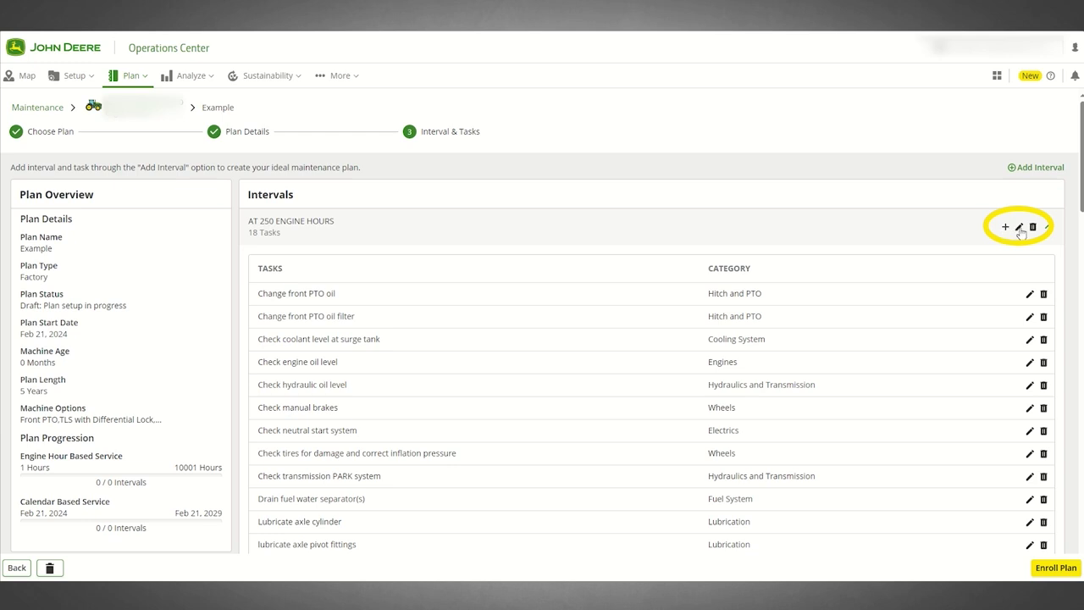
left_click(1030, 294)
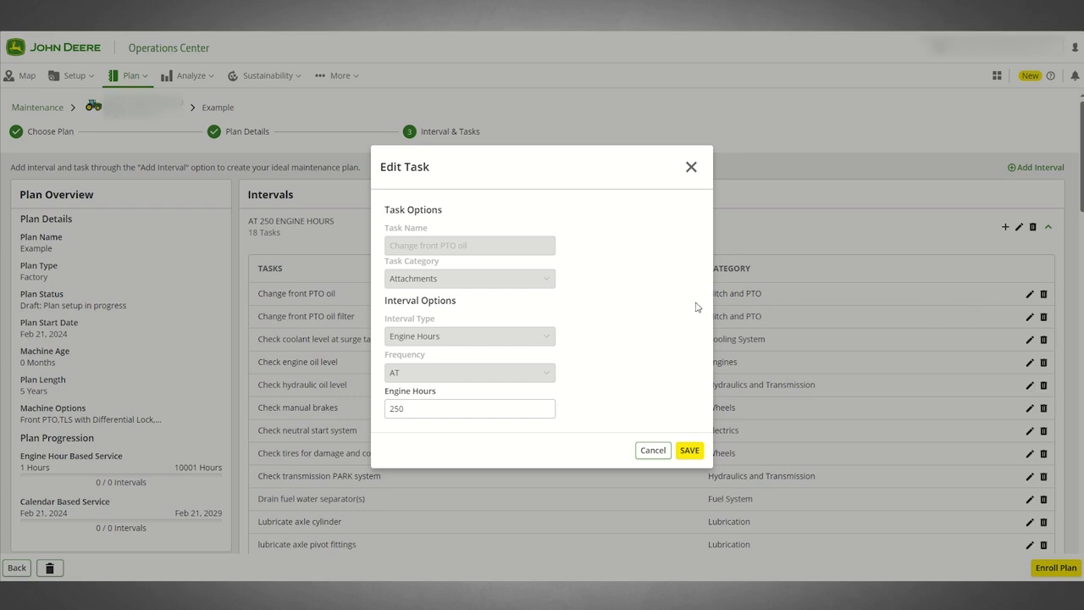
left_click(691, 168)
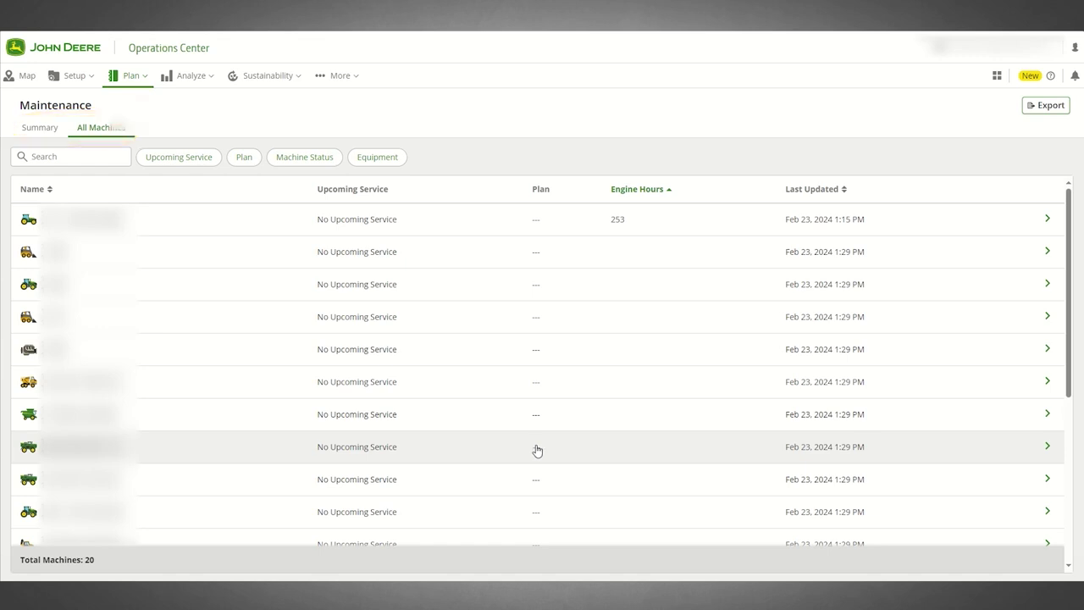
- Start a custom maintenance plan for the machine, named Example, with estimated annual usage of 1000 and plan start hours of 1
left_click(532, 450)
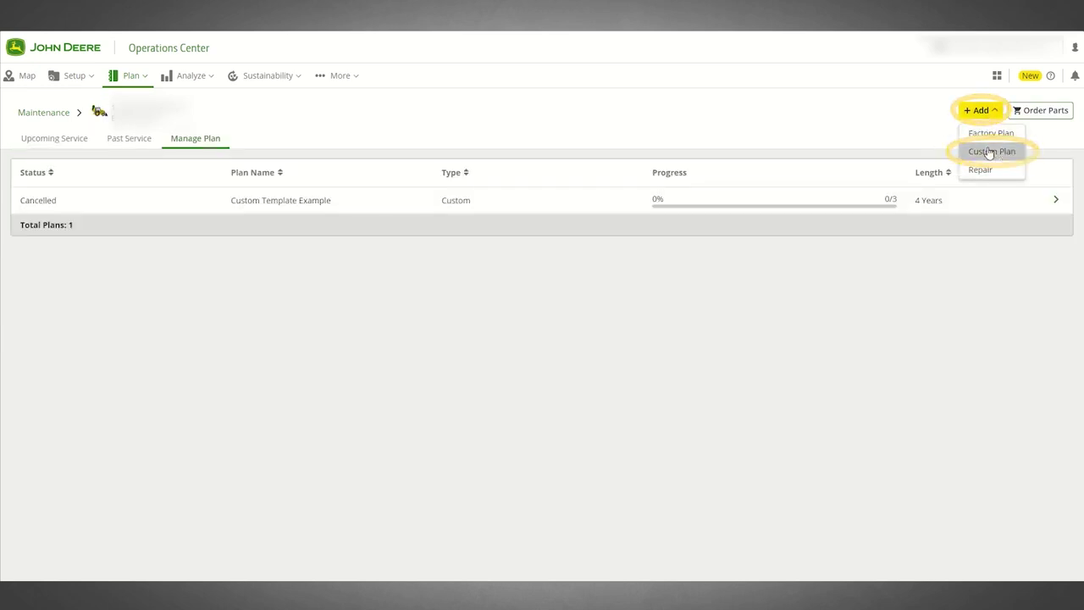
left_click(989, 151)
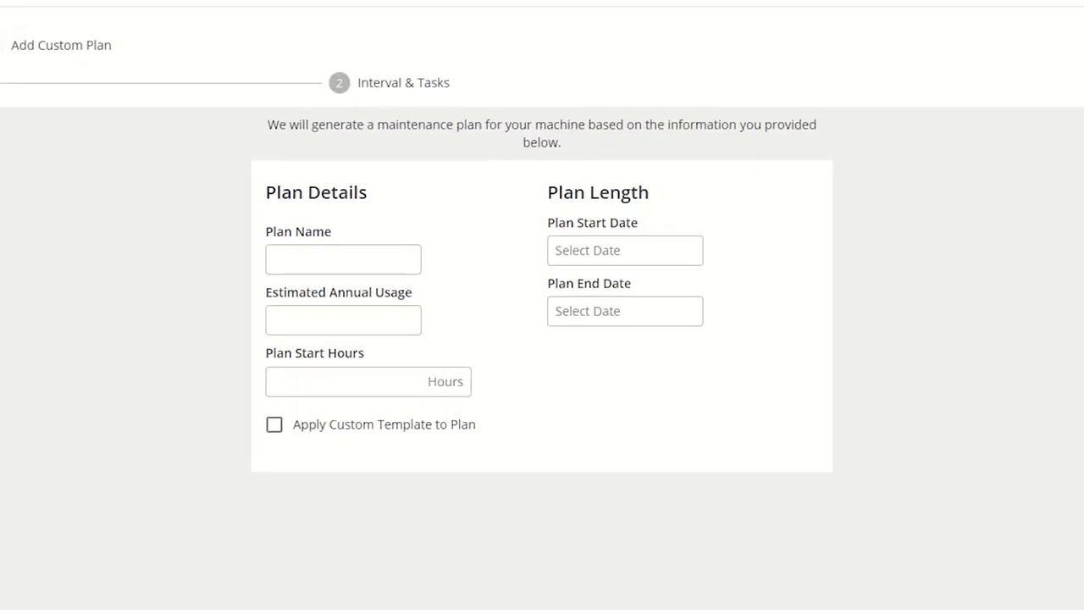
left_click(380, 254)
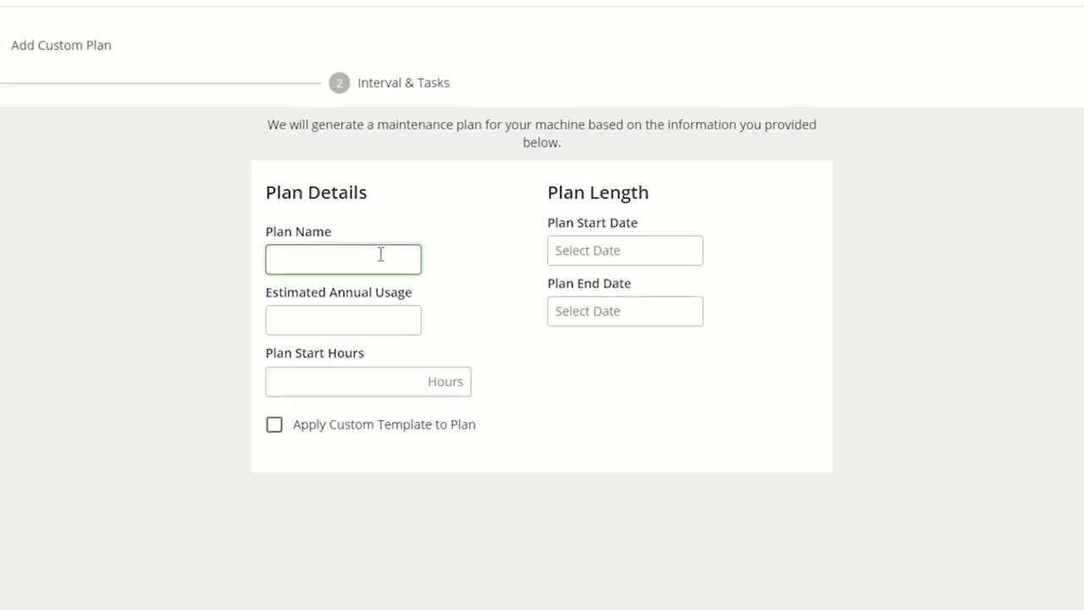
type("Example")
left_click(342, 325)
type("1000")
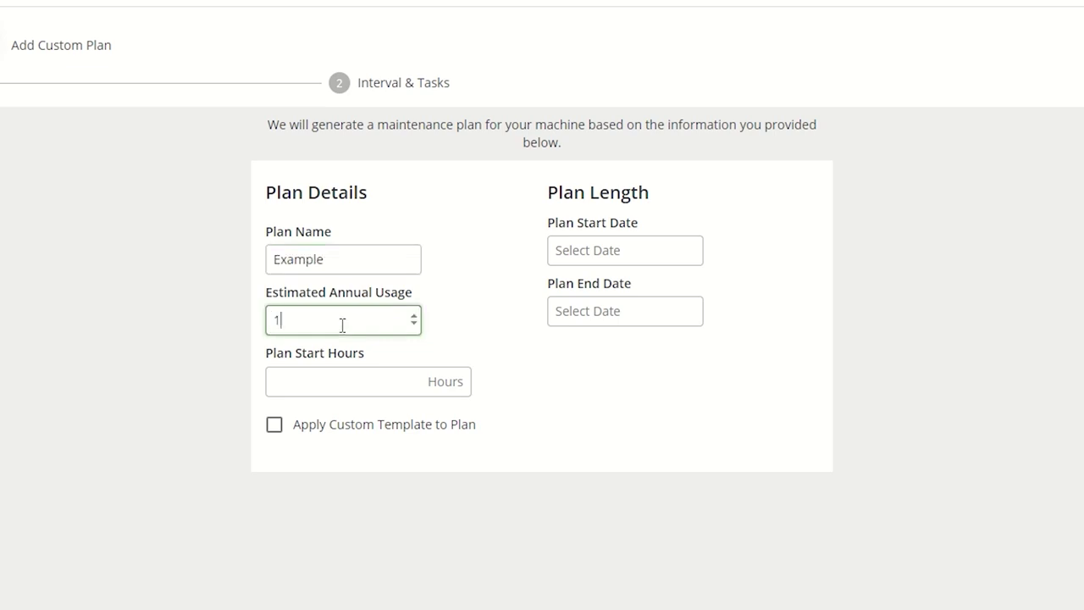
left_click(336, 380)
type("1")
- Set the custom plan's start date to Feb 23, 2024 and choose a plan end date
left_click(605, 250)
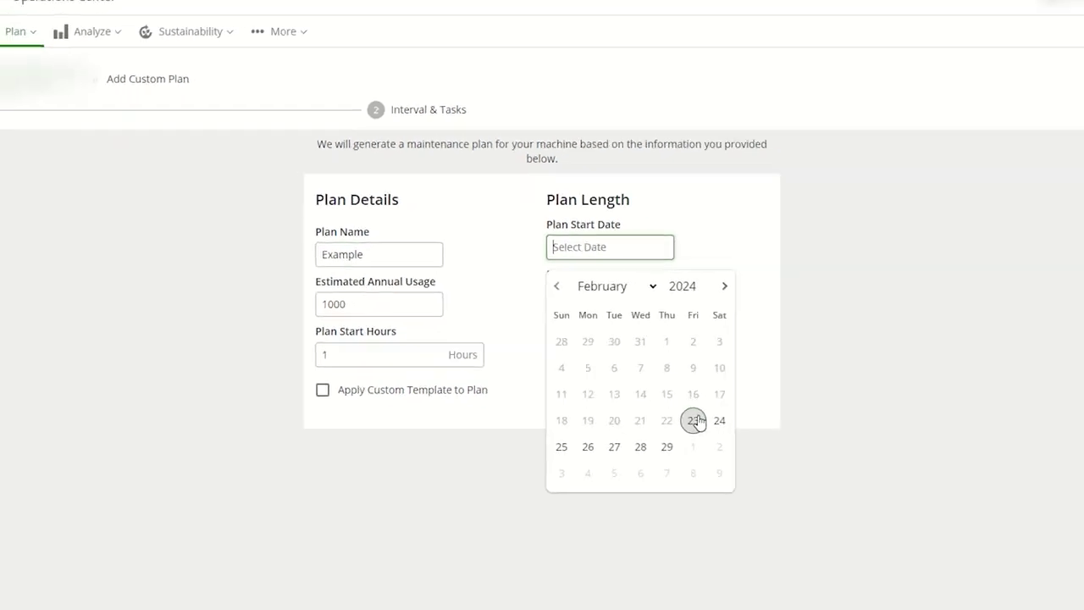
left_click(695, 420)
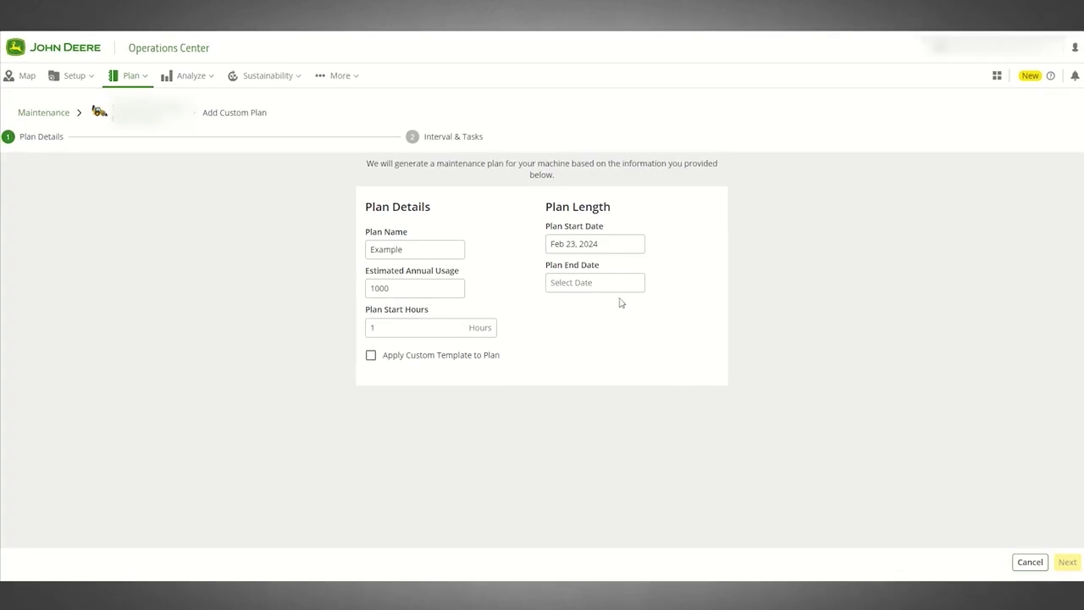
left_click(613, 288)
left_click(657, 419)
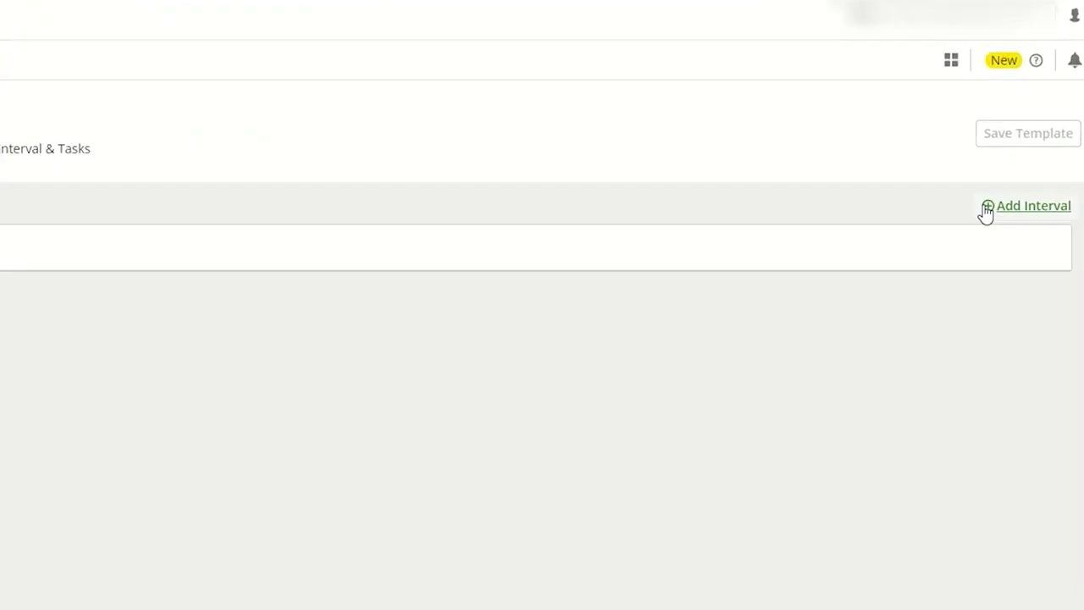
- Add a Transmission Fluid task in the Transmission category, due every 500 engine hours
left_click(986, 212)
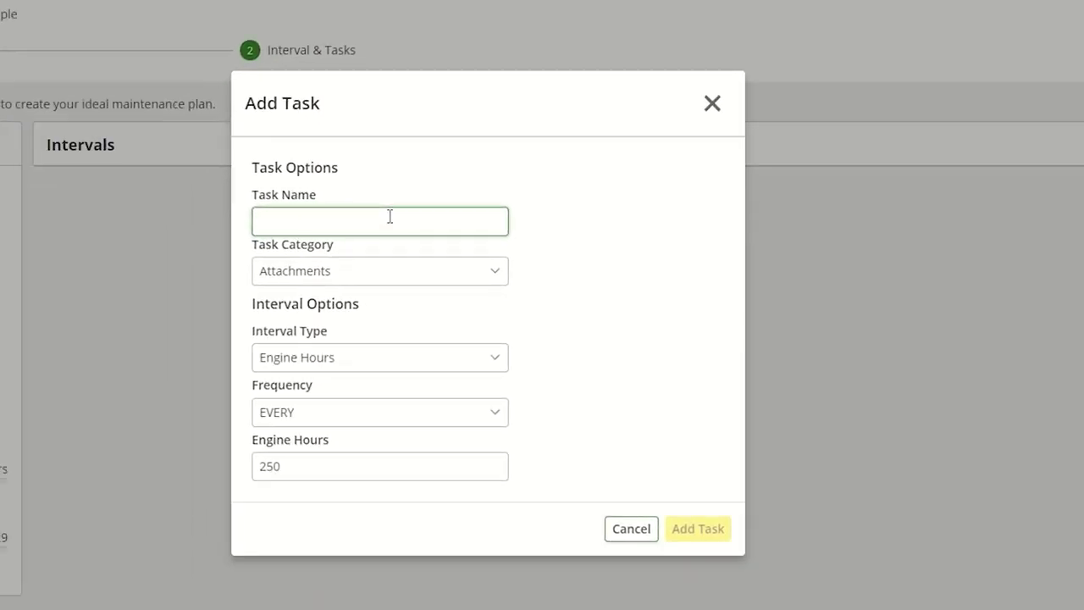
type("Transmission Fluid")
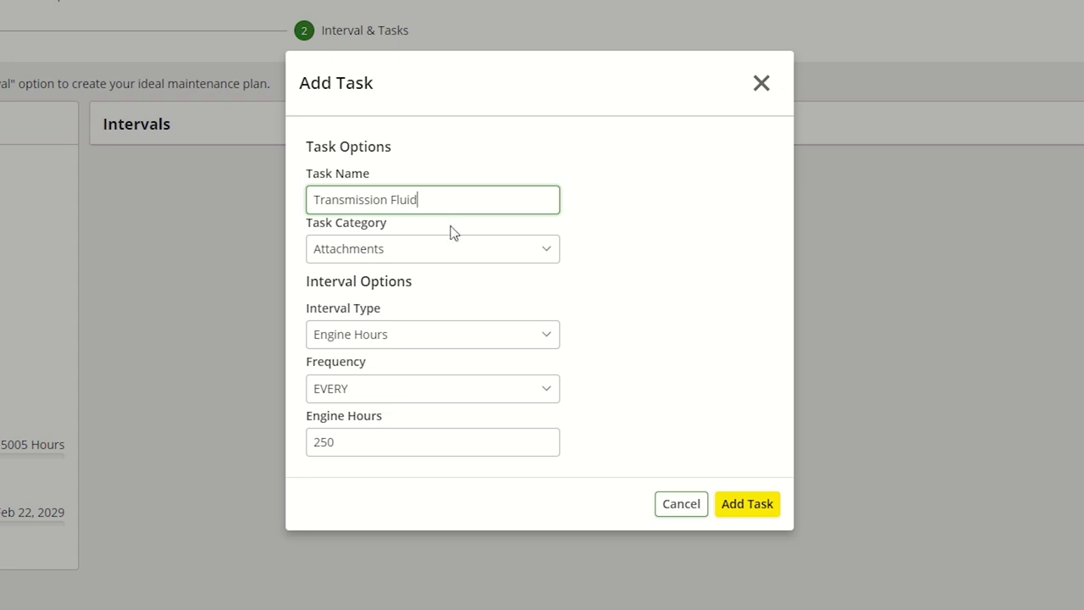
left_click(550, 257)
scroll(530, 321, "down", 5)
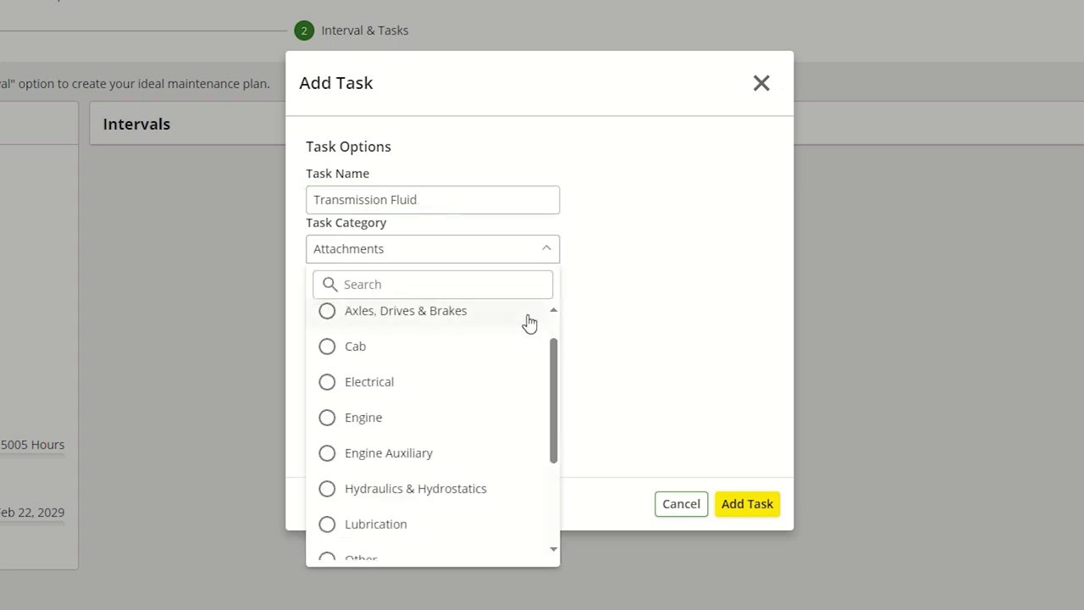
left_click(412, 480)
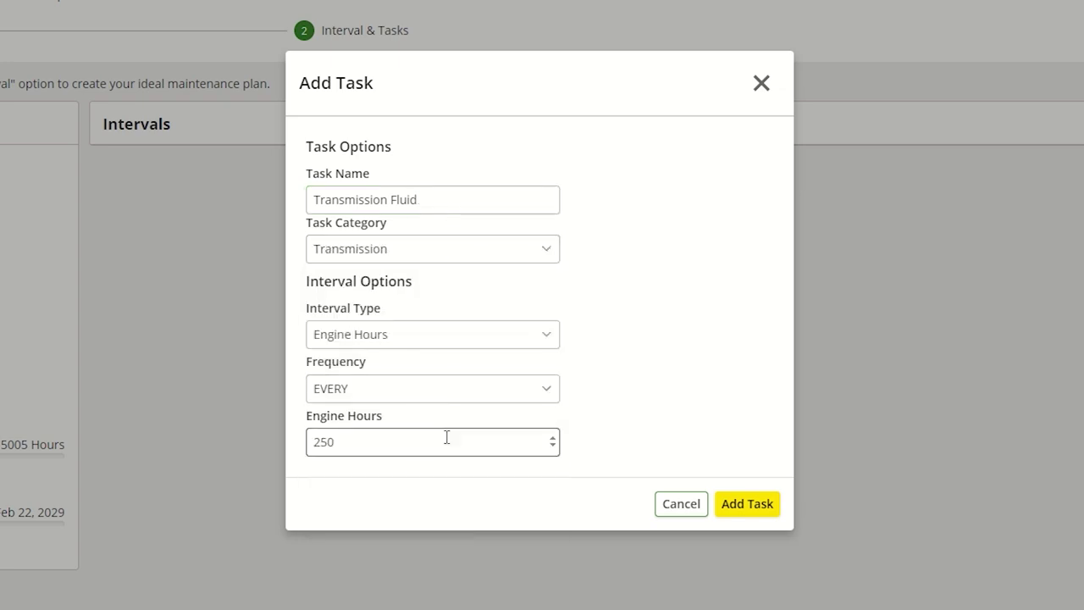
double_click(446, 438)
type("500")
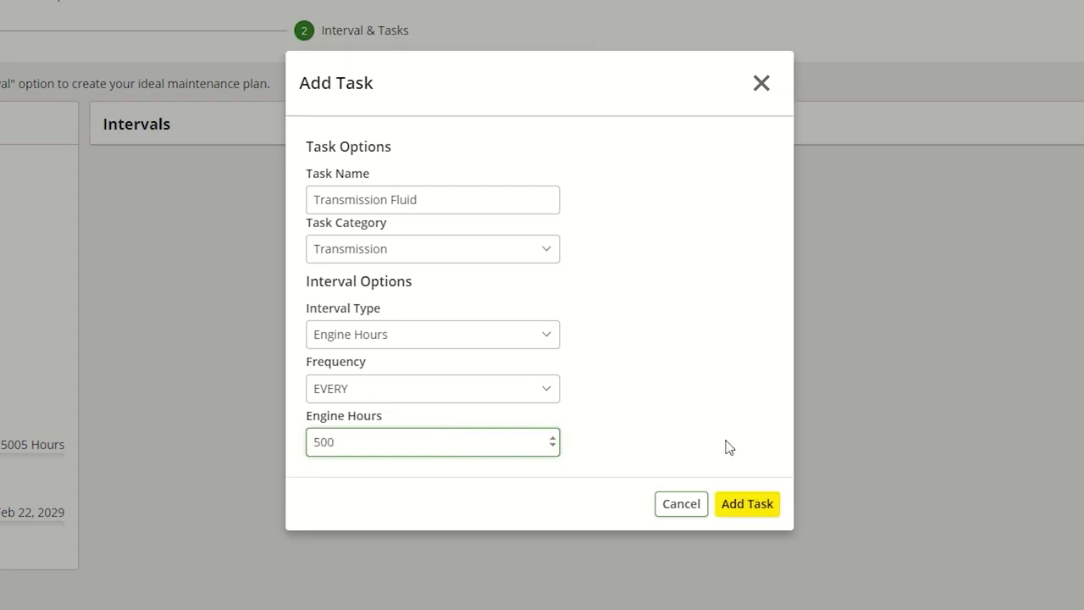
left_click(728, 447)
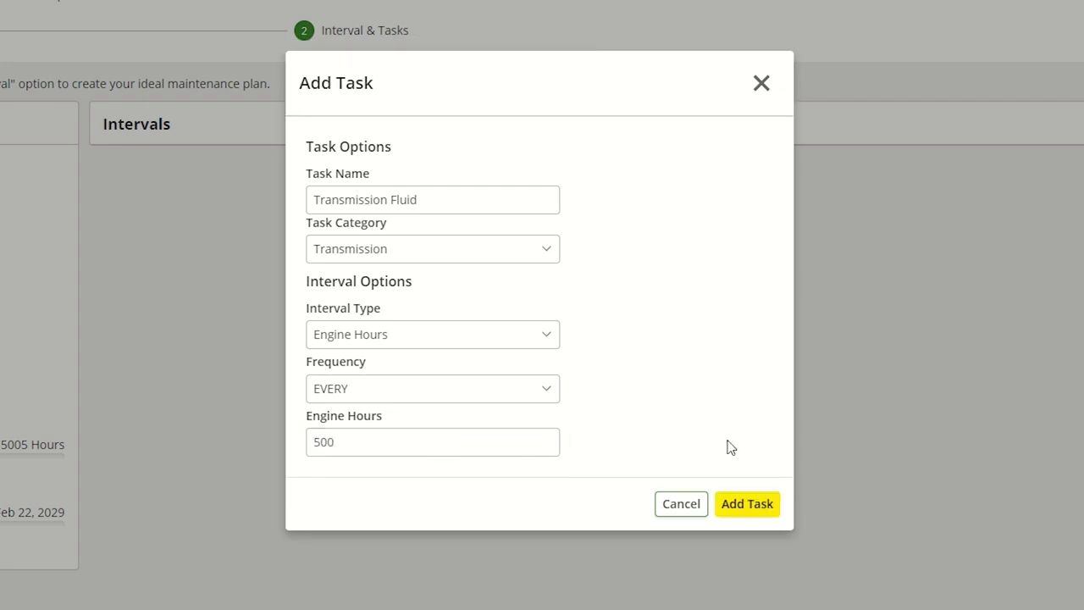
left_click(747, 503)
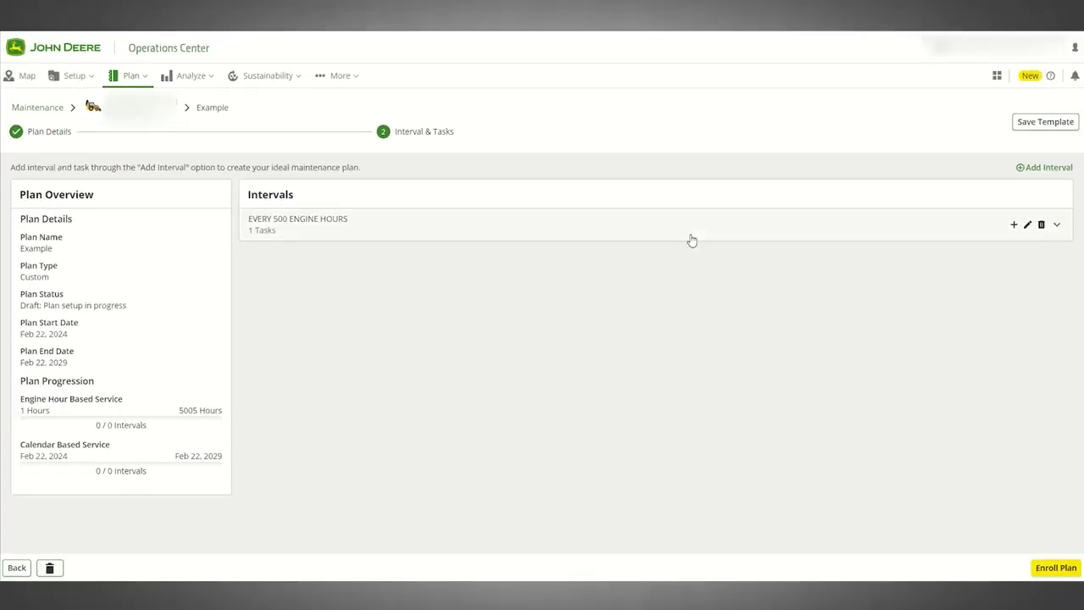
- Start another interval task named Lease End Hours and assign it to the Other category
left_click(1022, 168)
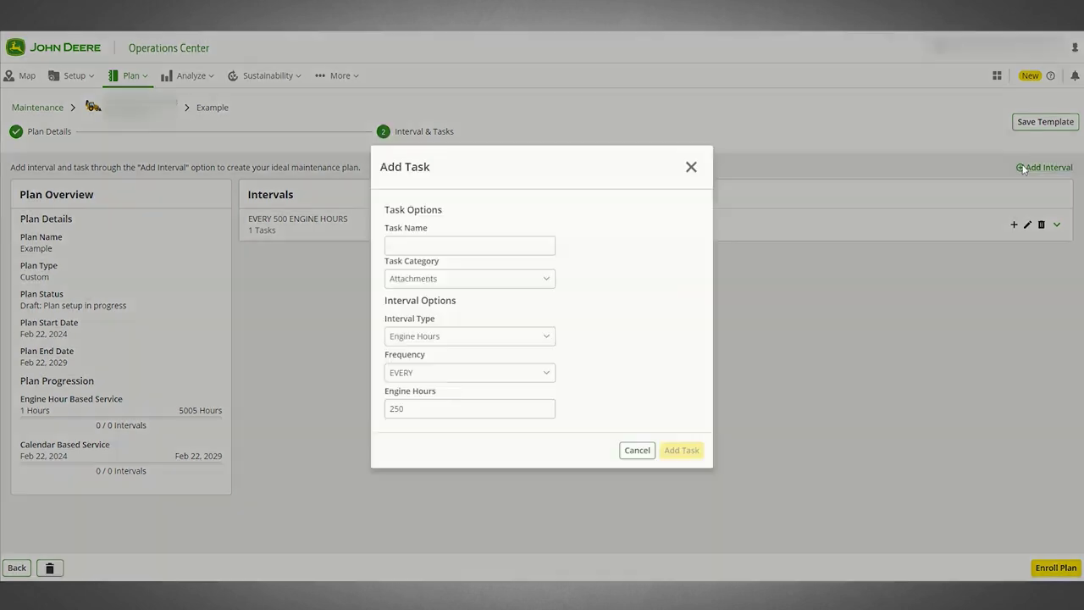
left_click(549, 243)
type("Lease End")
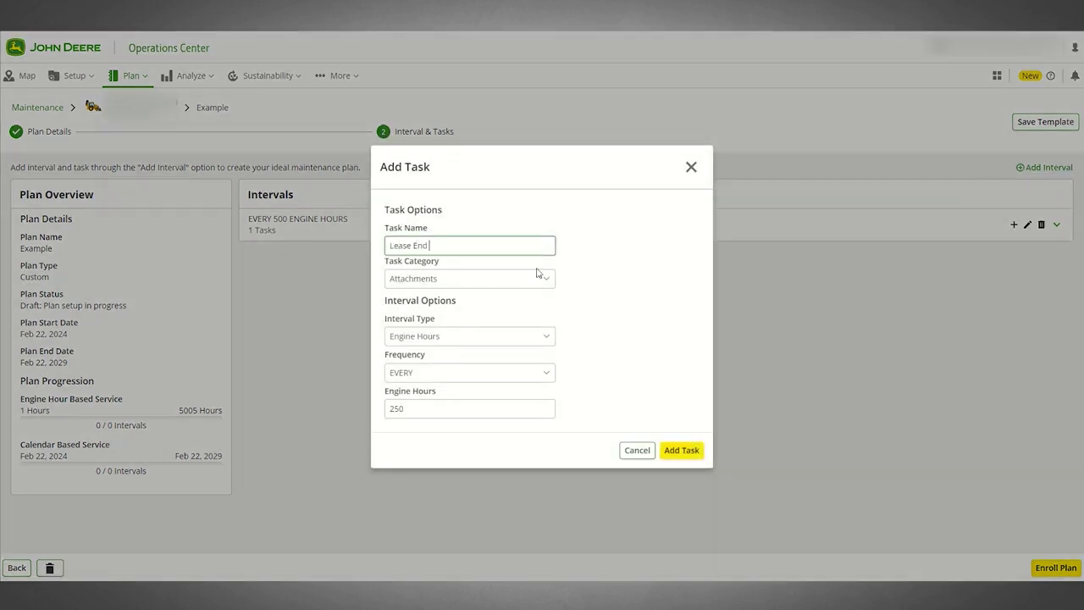
type(" Hours")
left_click(542, 278)
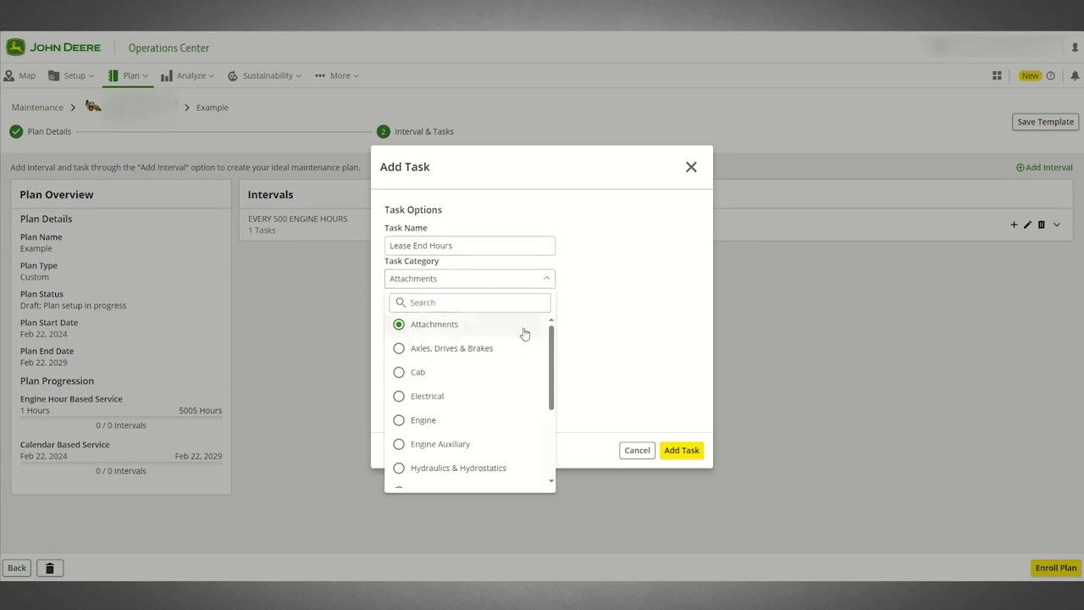
scroll(525, 332, "down", 3)
left_click(452, 410)
- Schedule the Lease End Hours task with frequency AT 1000 engine hours and add it to the plan
left_click(549, 373)
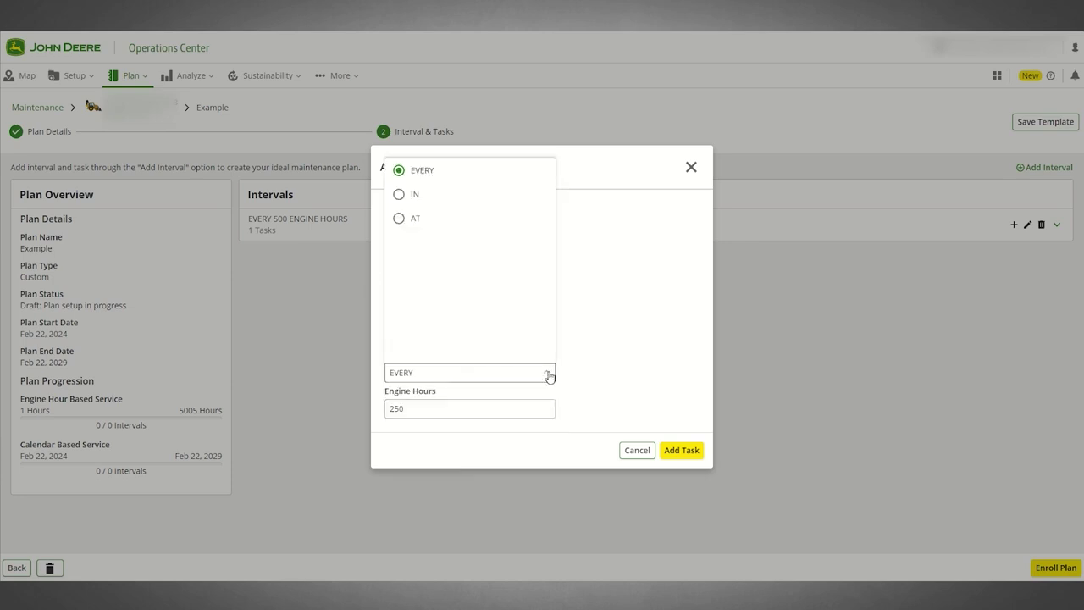
left_click(436, 217)
left_click(457, 408)
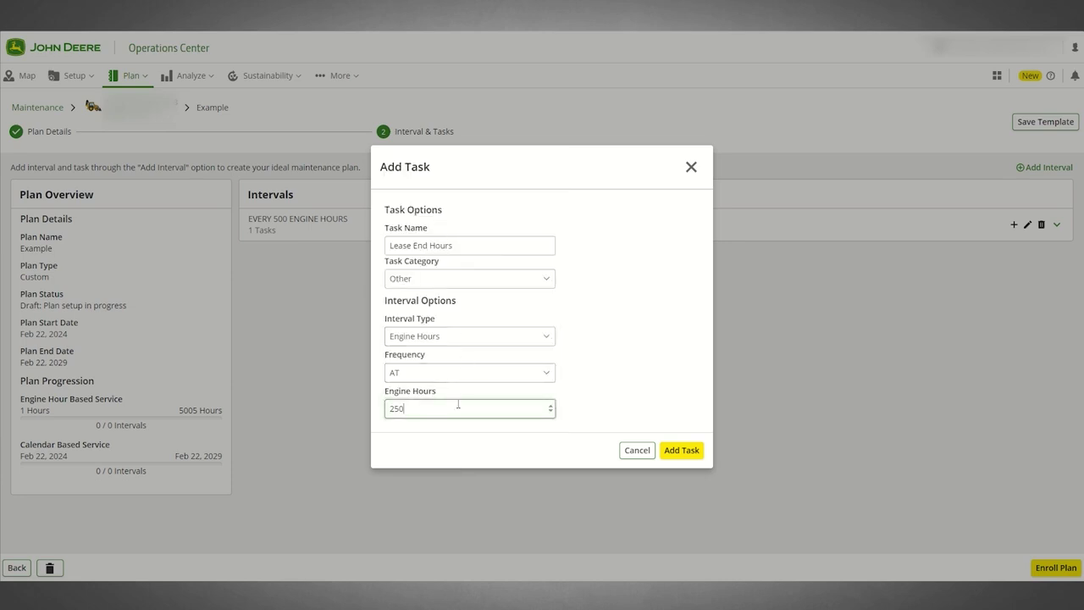
key("BackSpace")
key("BackSpace")
key("BackSpace")
type("1000")
left_click(676, 453)
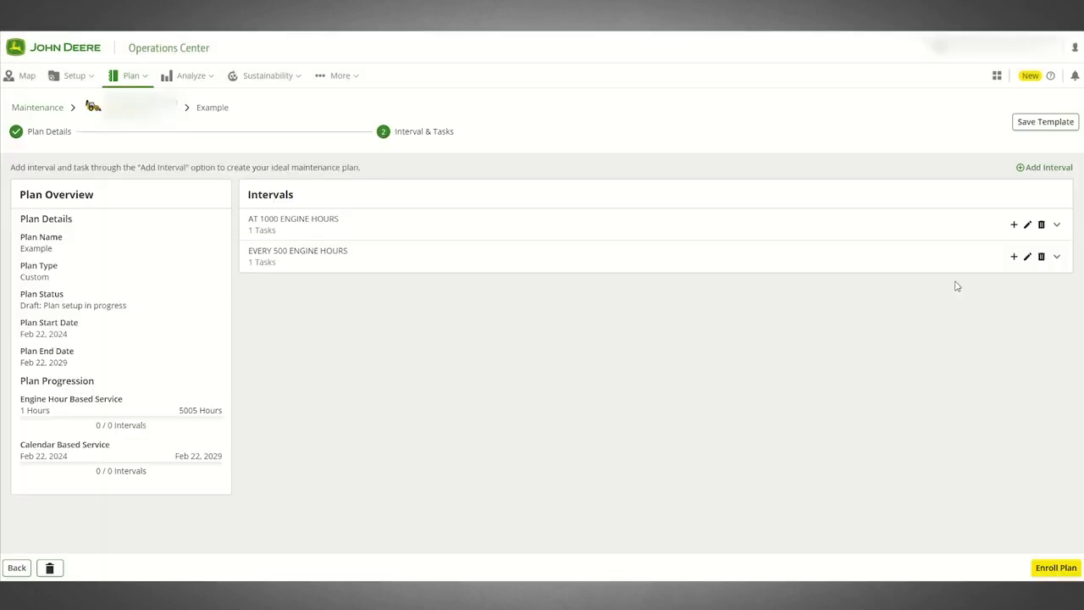
- Save the plan as a custom template named Example Backhoe Lease and enroll the plan
left_click(1030, 121)
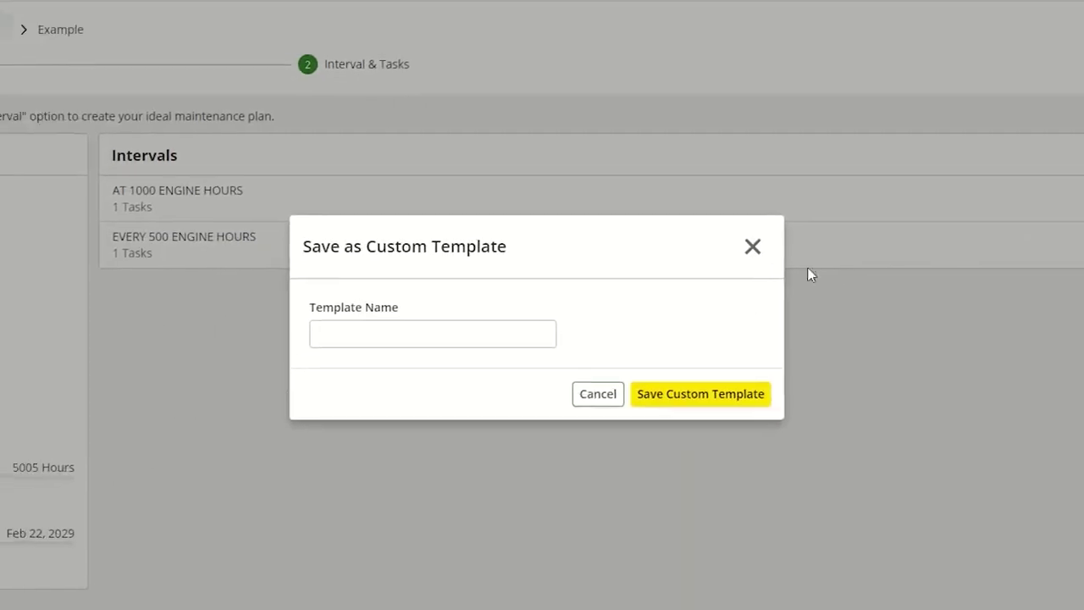
left_click(552, 329)
type("Example Backhoe")
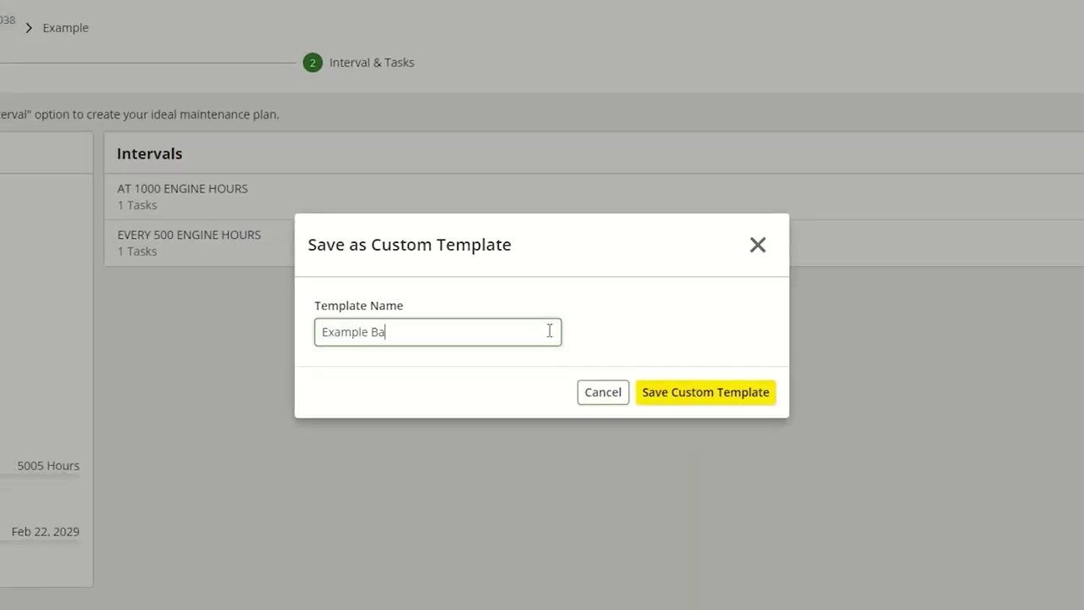
type(" Lease")
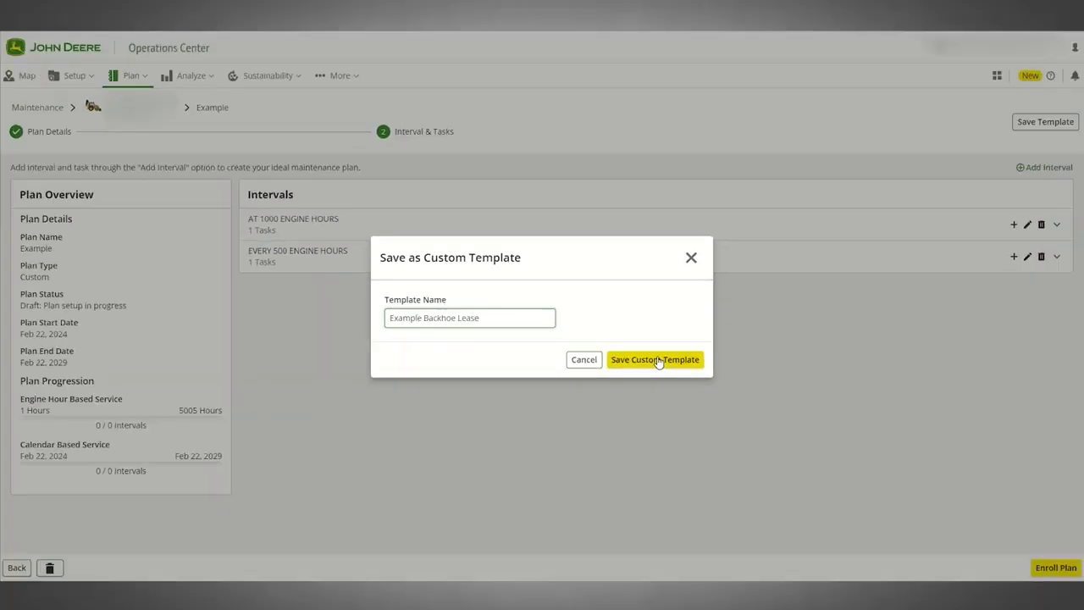
left_click(658, 360)
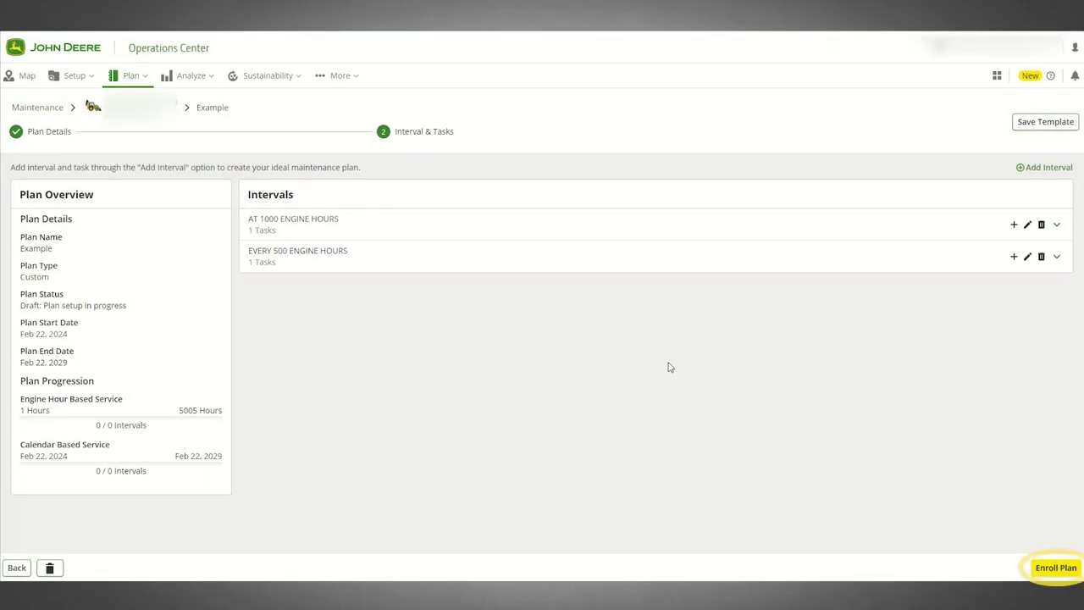
left_click(1050, 567)
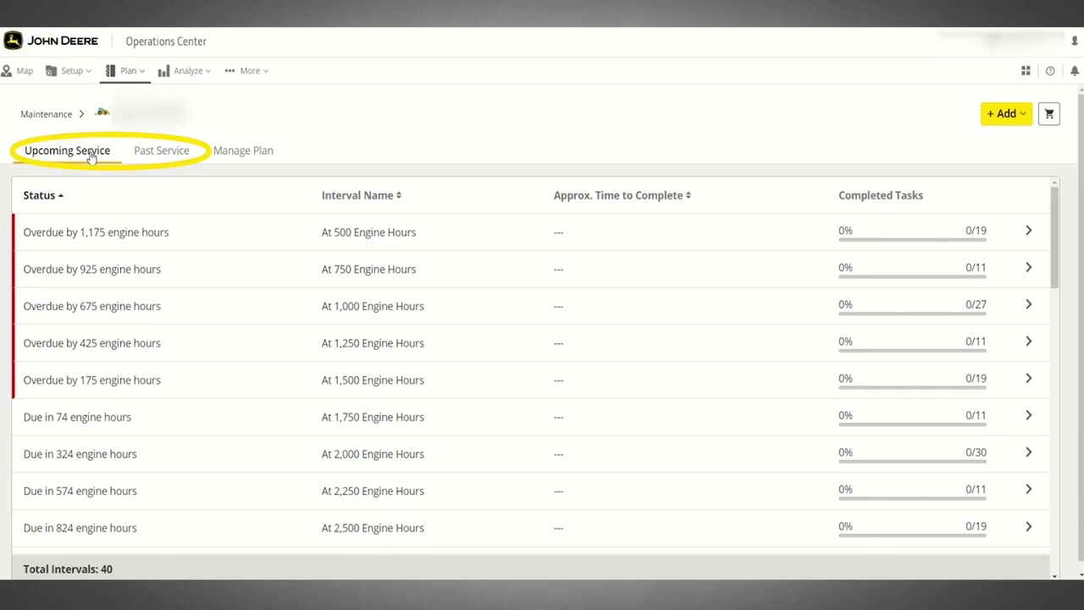
- Start a repair work order for the machine with a Repair Window task in the Other category
left_click(169, 244)
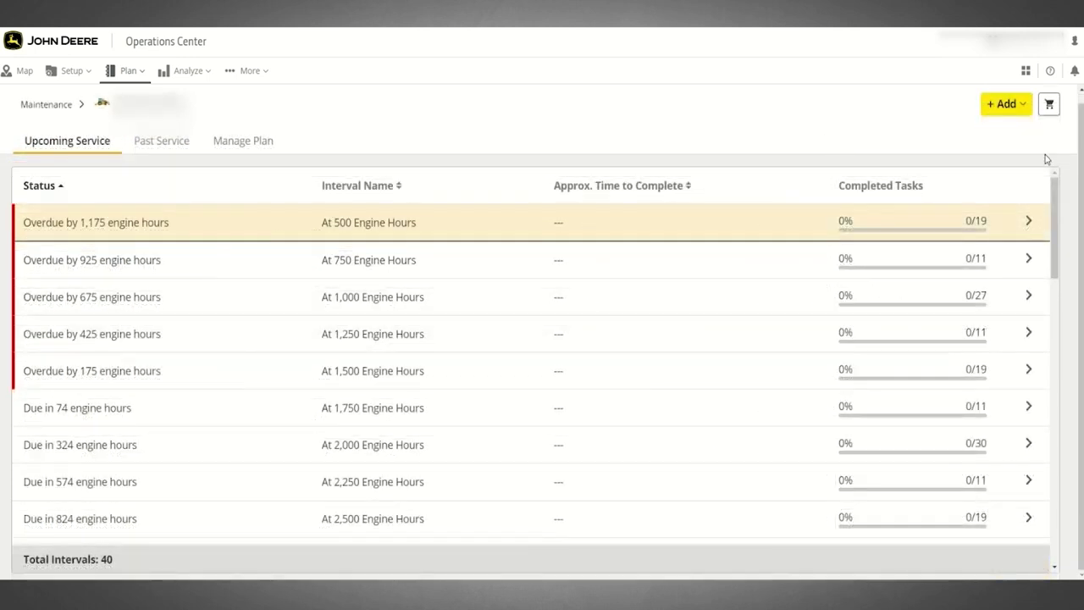
left_click(1019, 105)
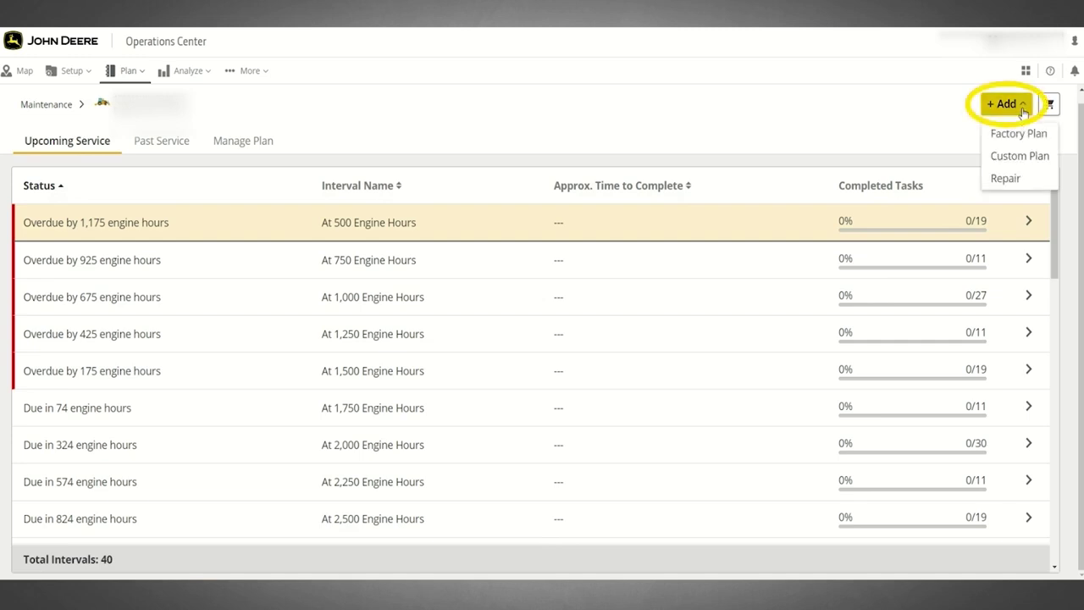
left_click(1038, 178)
left_click(476, 315)
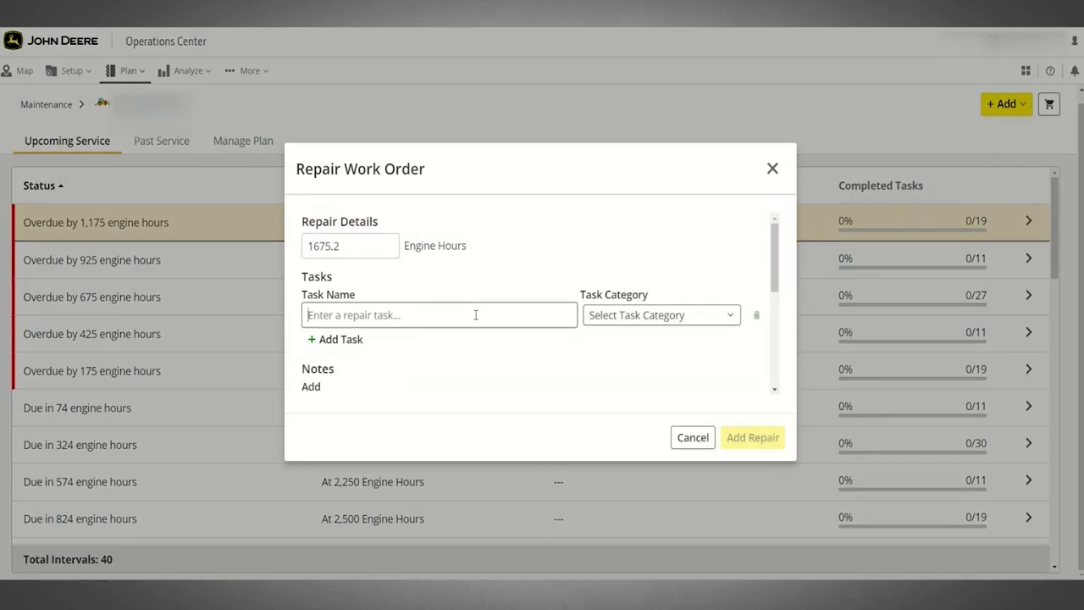
type("Repair")
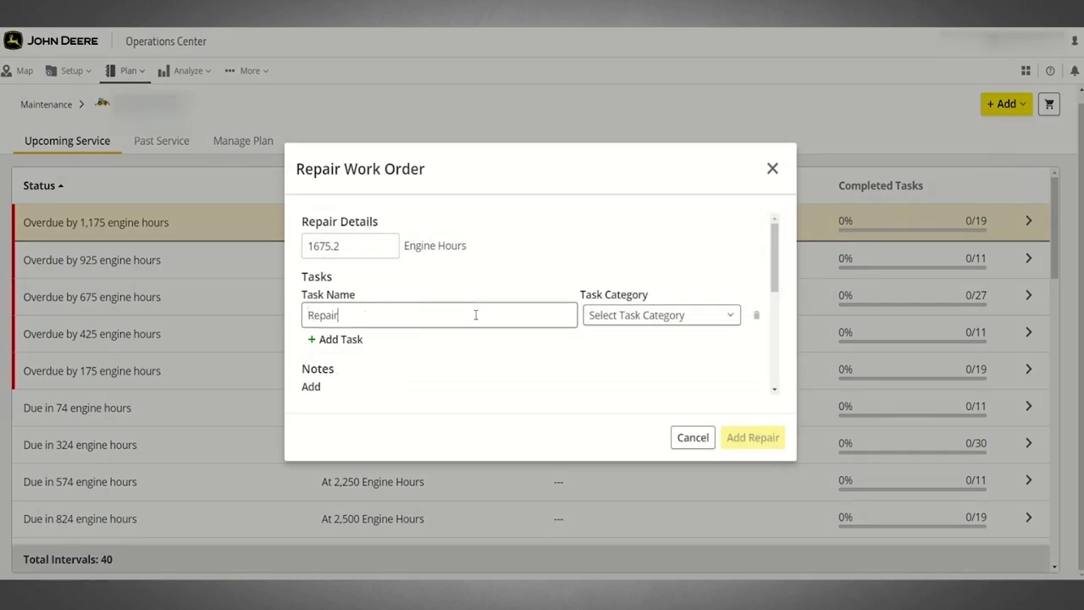
type(" Window")
left_click(693, 315)
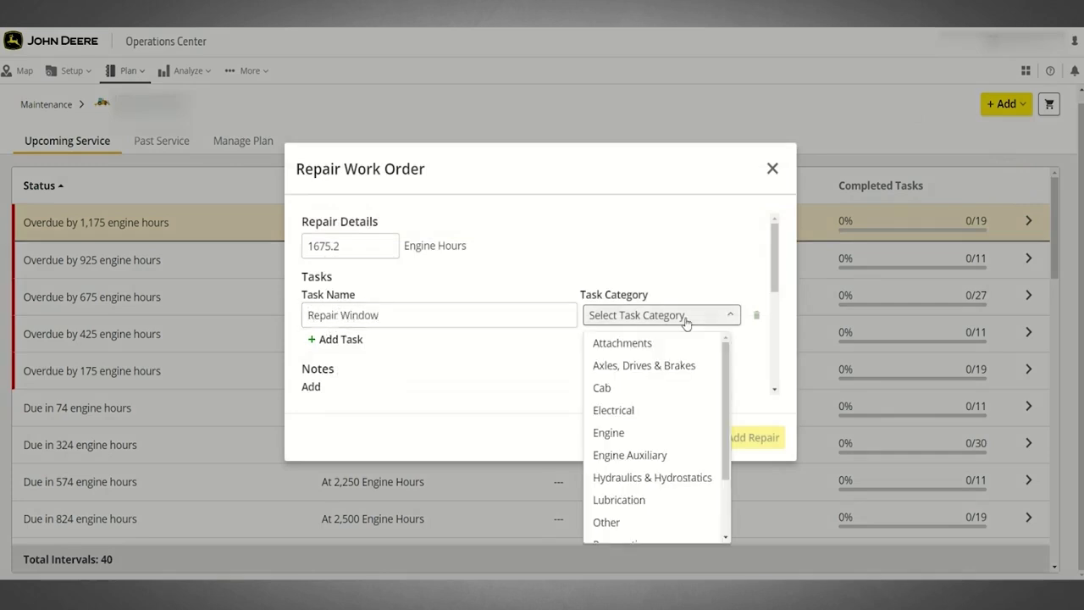
scroll(695, 338, "down", 2)
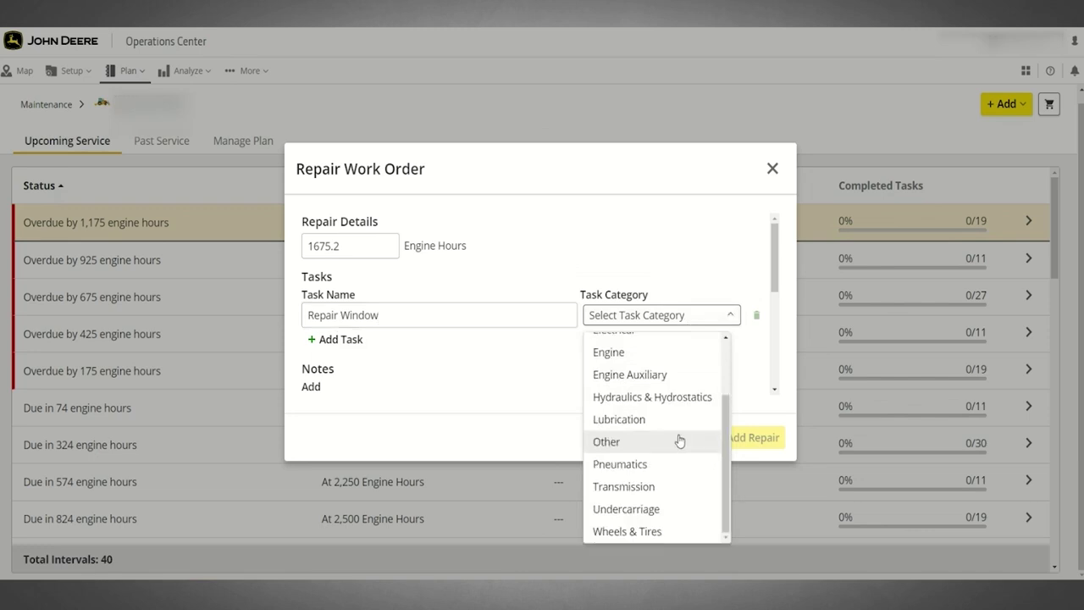
left_click(682, 442)
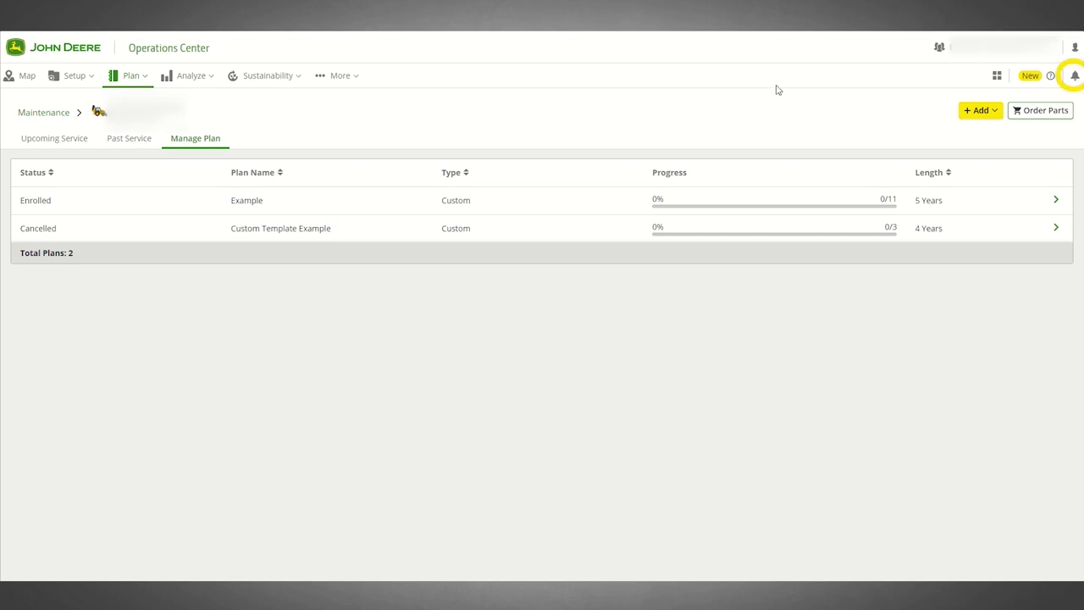
- Open the notifications and filter them to the Machine Maintenance category with Info severity
left_click(1076, 77)
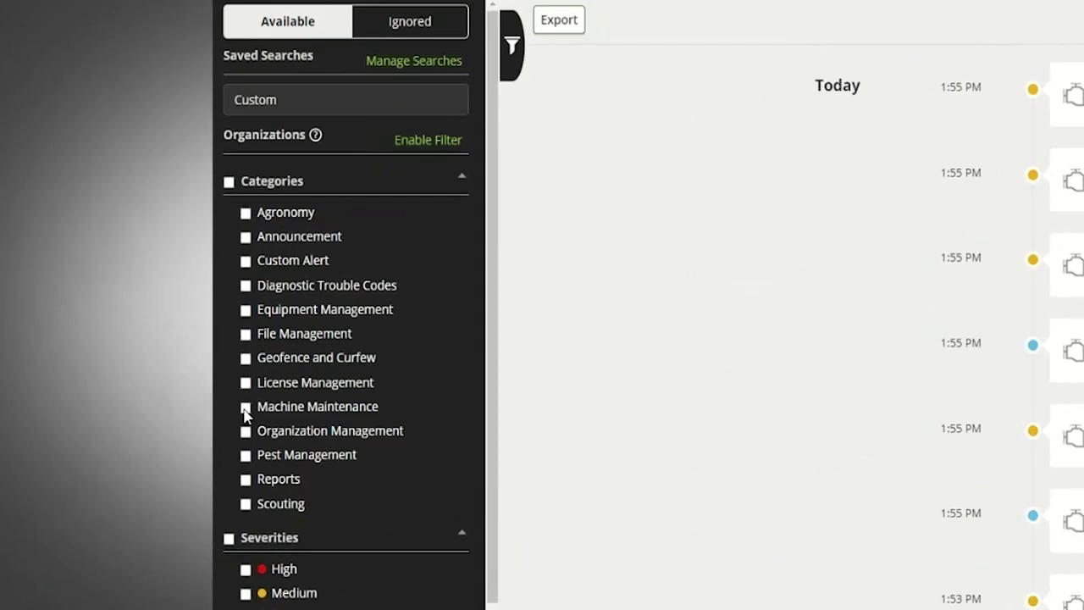
left_click(245, 408)
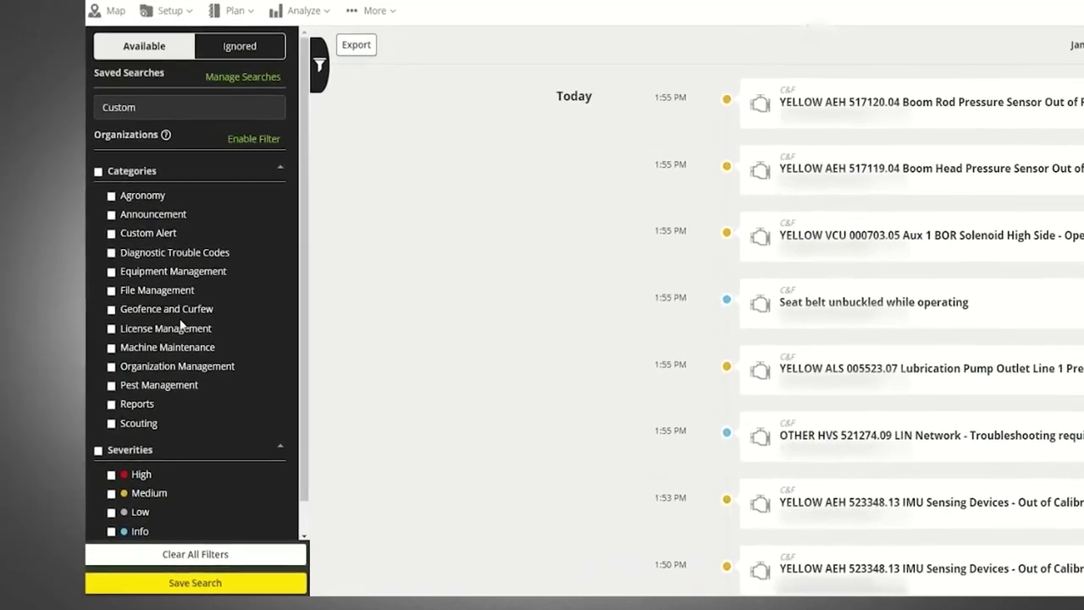
left_click(111, 347)
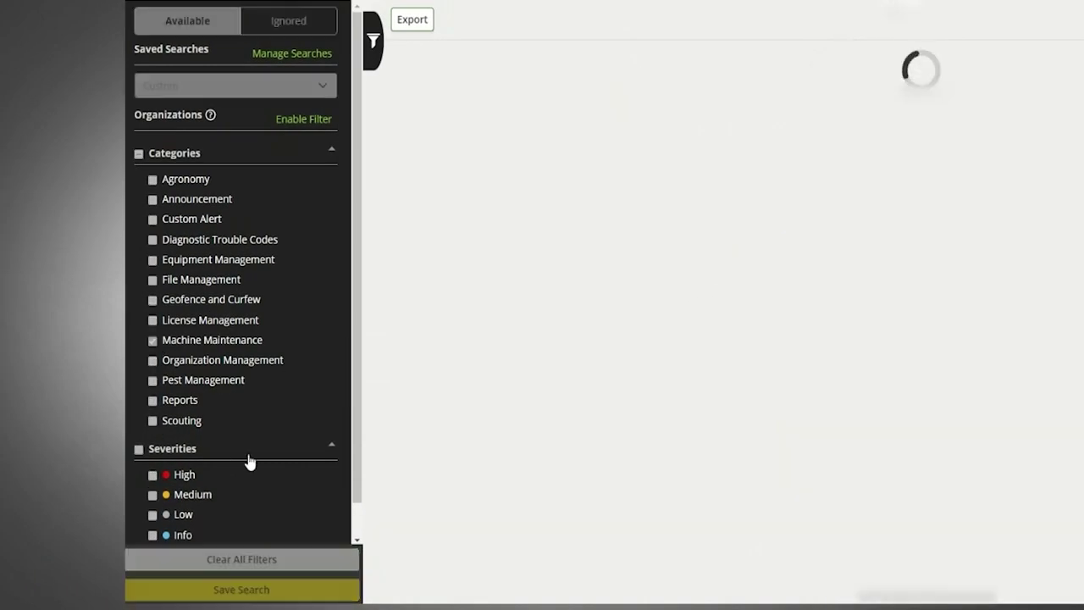
left_click(152, 535)
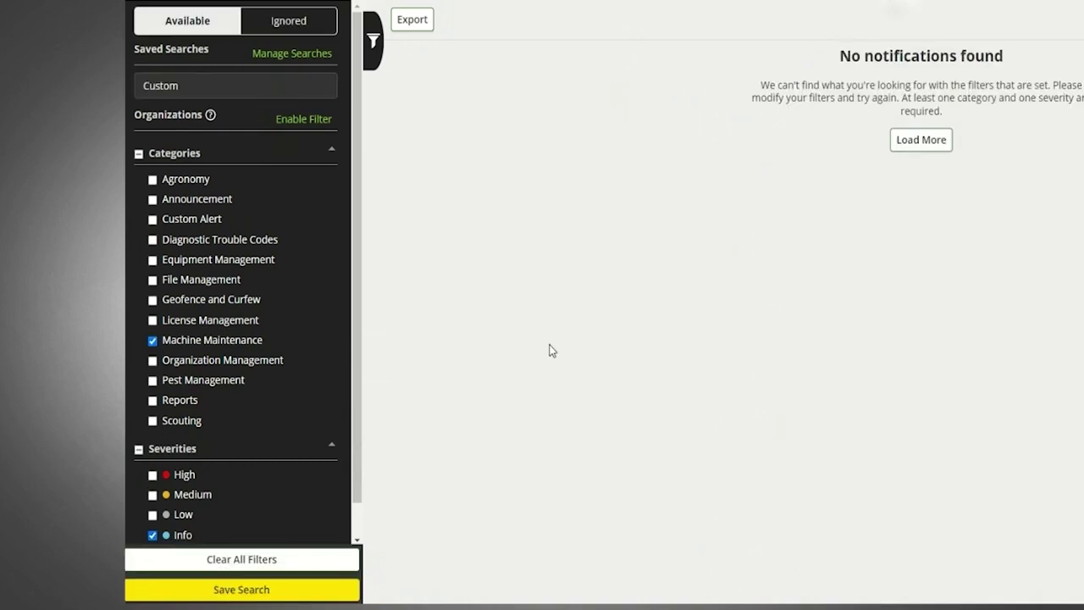
- Save the filter as a new search named Example Maintenance Plan Interval Alerts, shared with the C&F organization, and proceed to assigning users
left_click(302, 593)
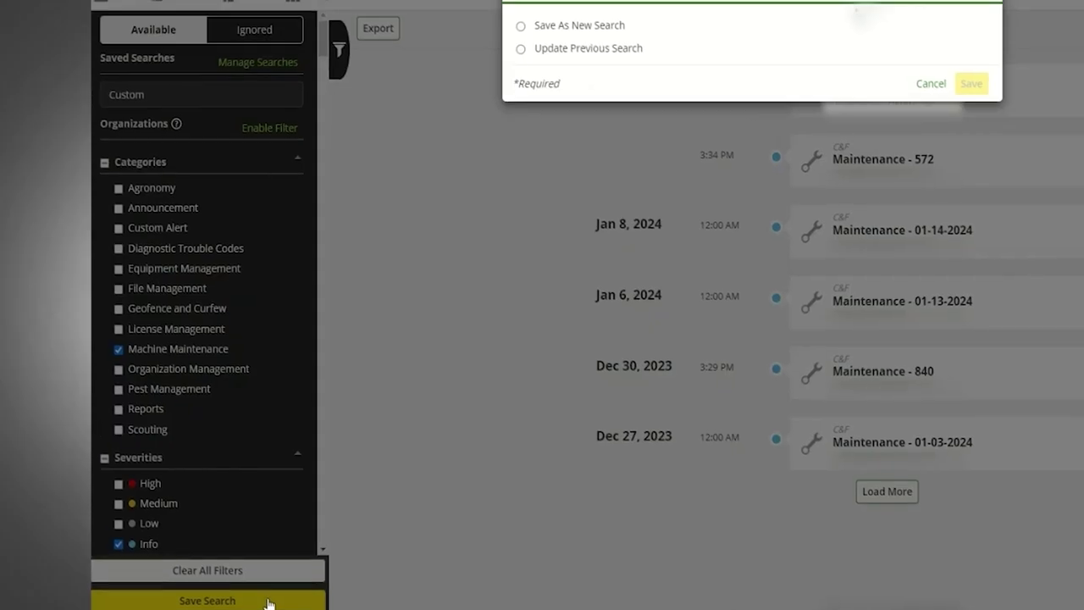
left_click(345, 84)
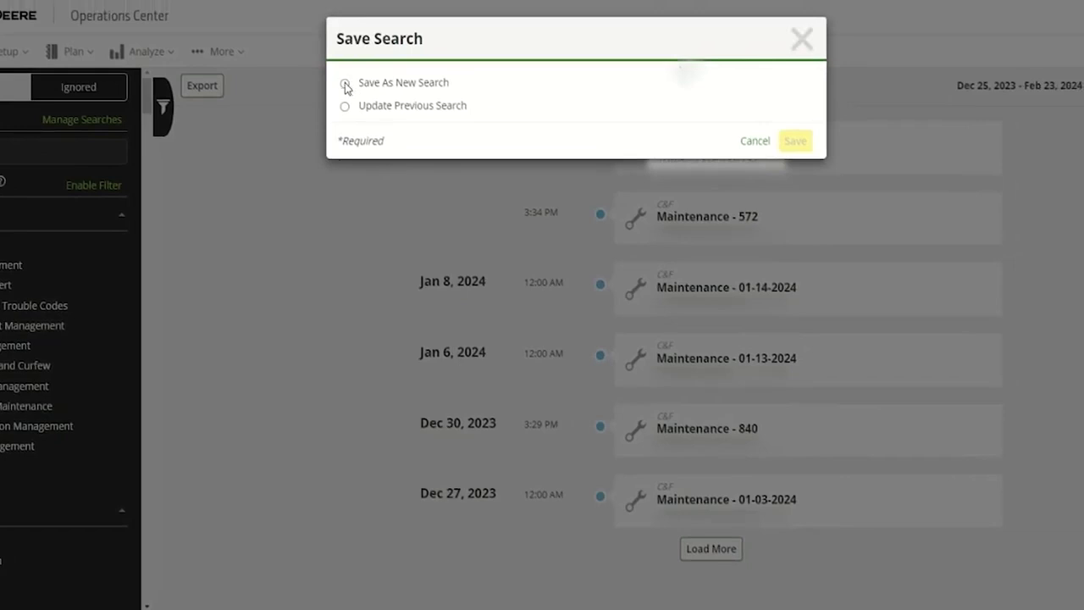
type("Ex")
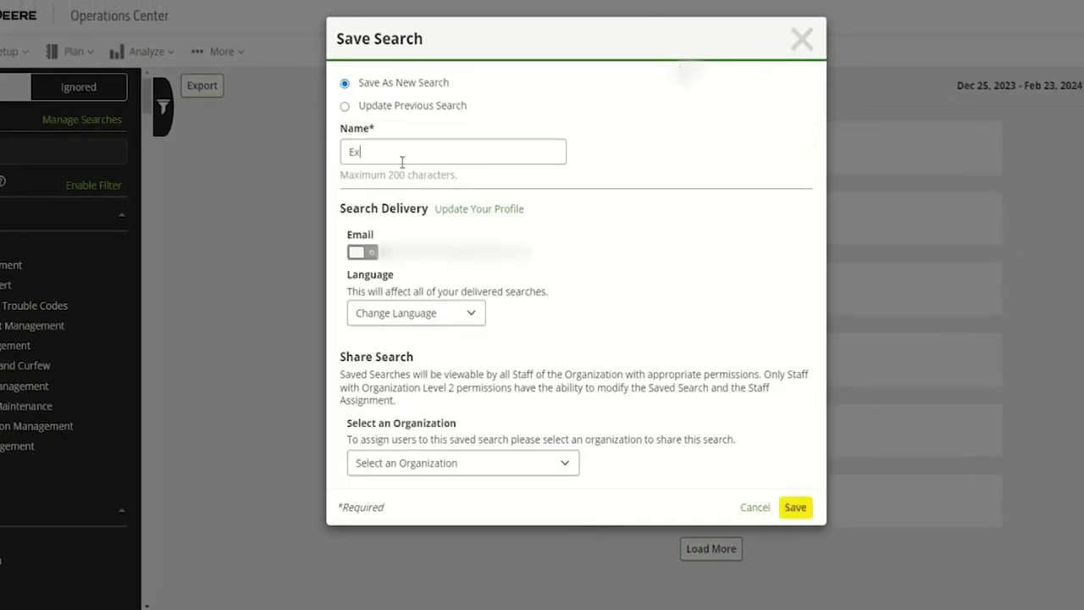
type("ample Maintenance Plan Inter")
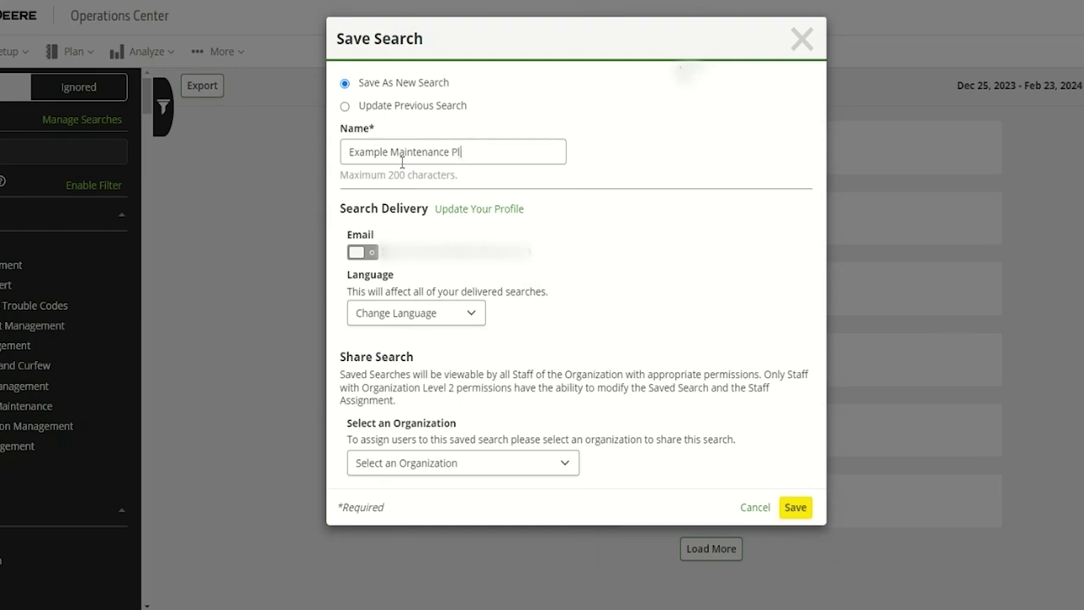
type("val Alerts")
left_click(508, 466)
left_click(368, 451)
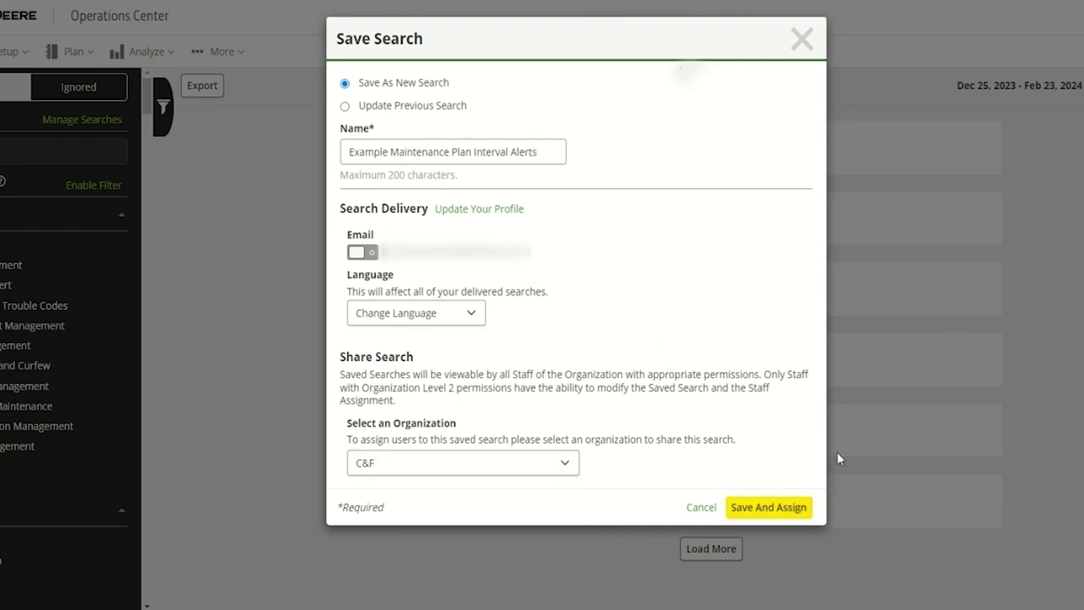
left_click(746, 513)
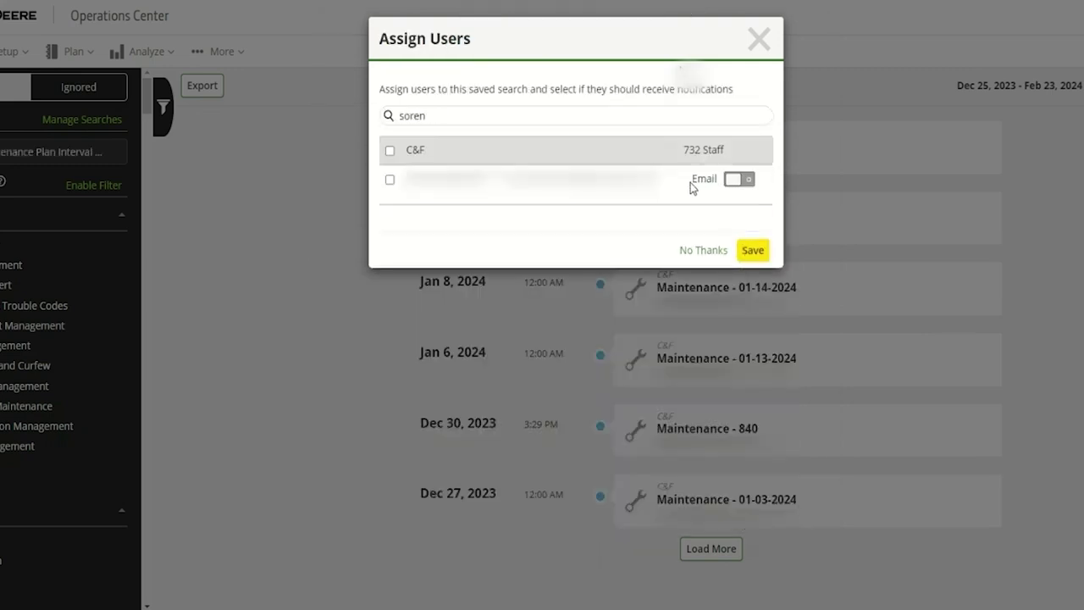
- Assign the listed staff member to the saved search with email notifications enabled and save the assignment
left_click_drag(691, 181, 717, 178)
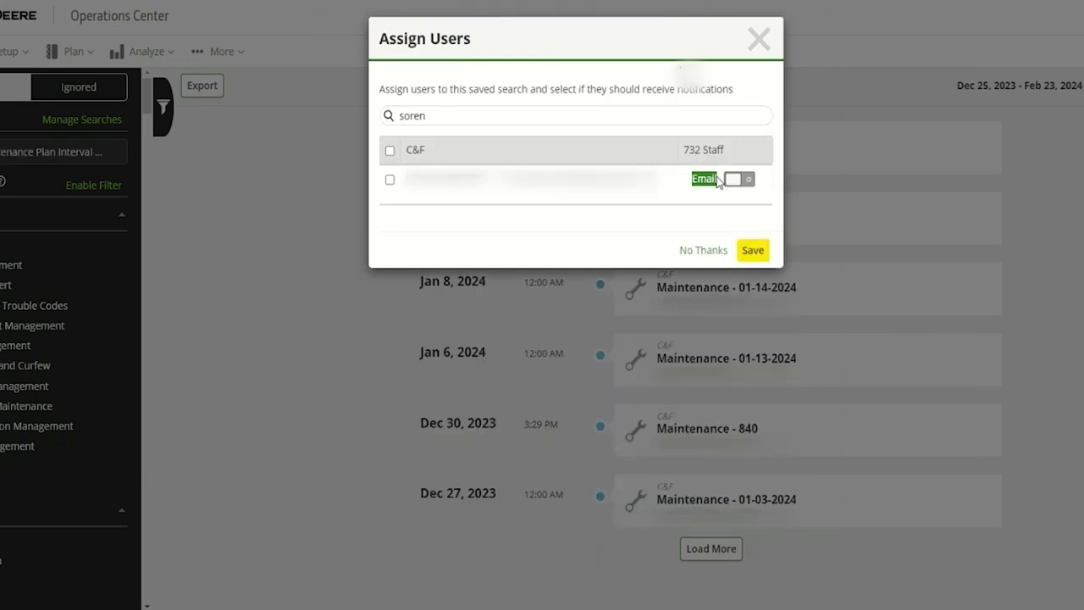
left_click(704, 216)
left_click(740, 179)
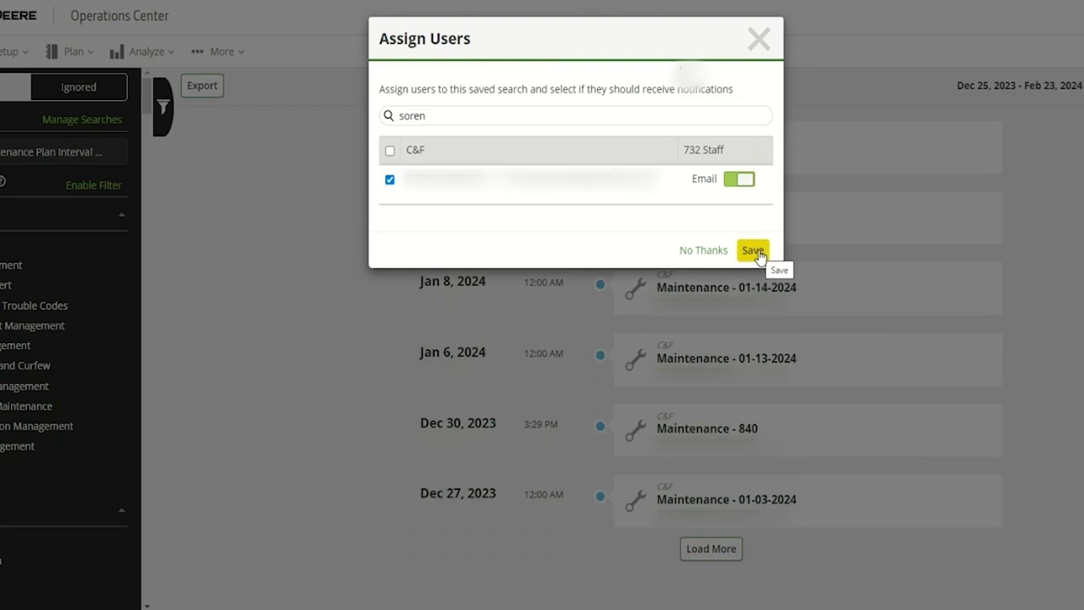
left_click(753, 252)
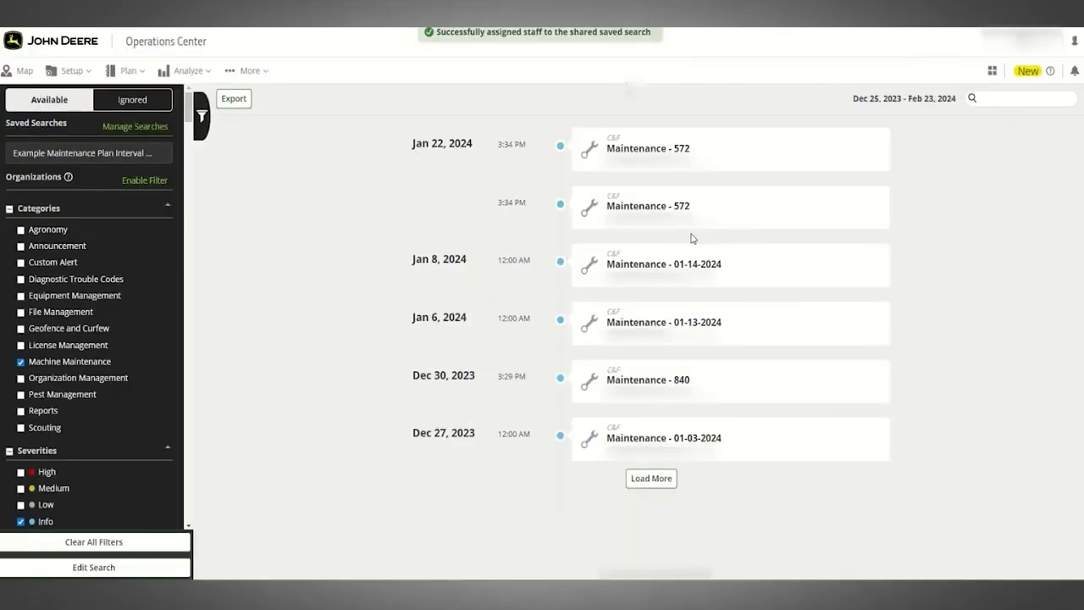